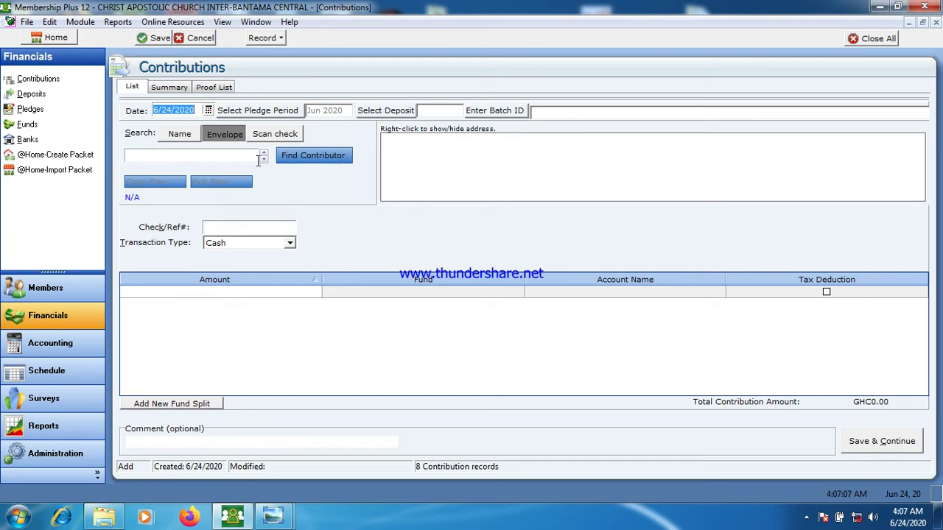
Step: Cancel the new contribution entry and review the contributions proof list, including its fund and currency summaries
{"action": "left_click", "coordinate": [203, 38]}
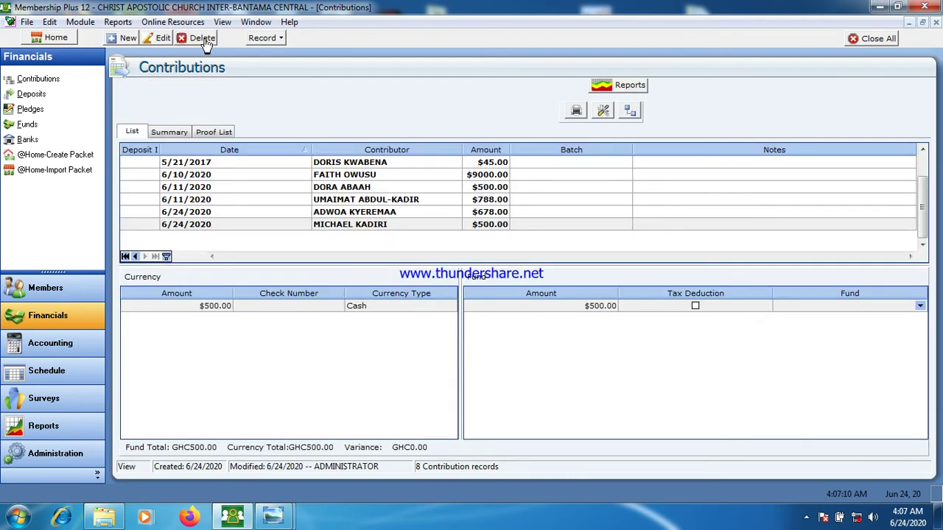
{"action": "left_click", "coordinate": [207, 134]}
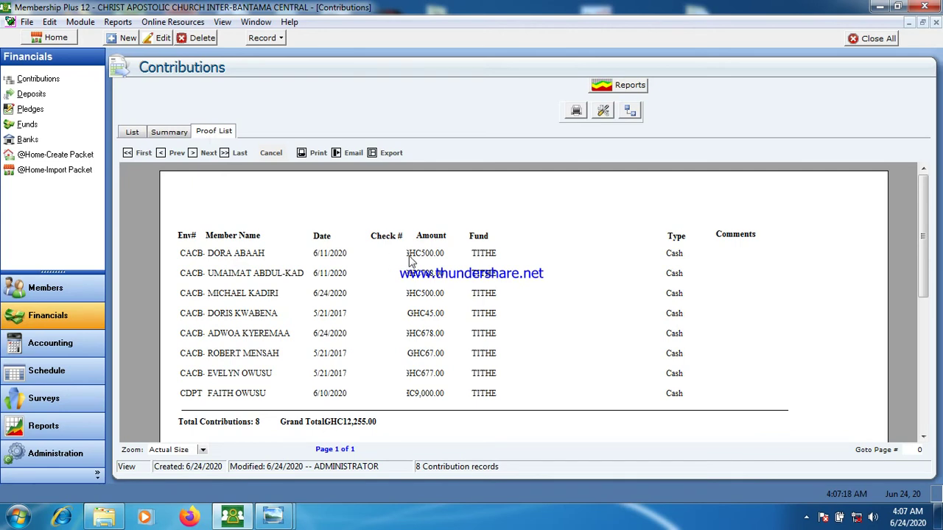
{"action": "left_click", "coordinate": [926, 311]}
{"action": "left_click_drag", "start_coordinate": [926, 312], "coordinate": [925, 286]}
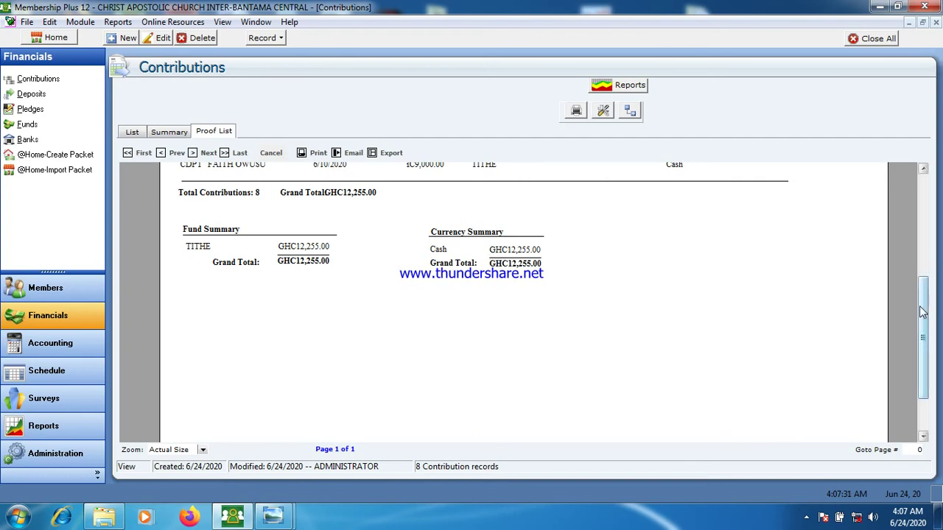
{"action": "scroll", "coordinate": [416, 231], "scroll_direction": "up", "scroll_amount": 3}
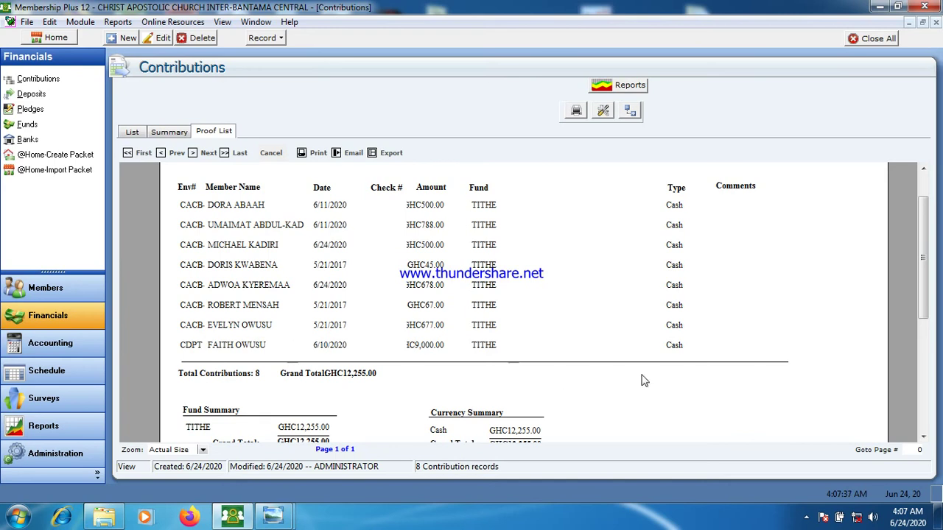
{"action": "scroll", "coordinate": [913, 313], "scroll_direction": "down", "scroll_amount": 2}
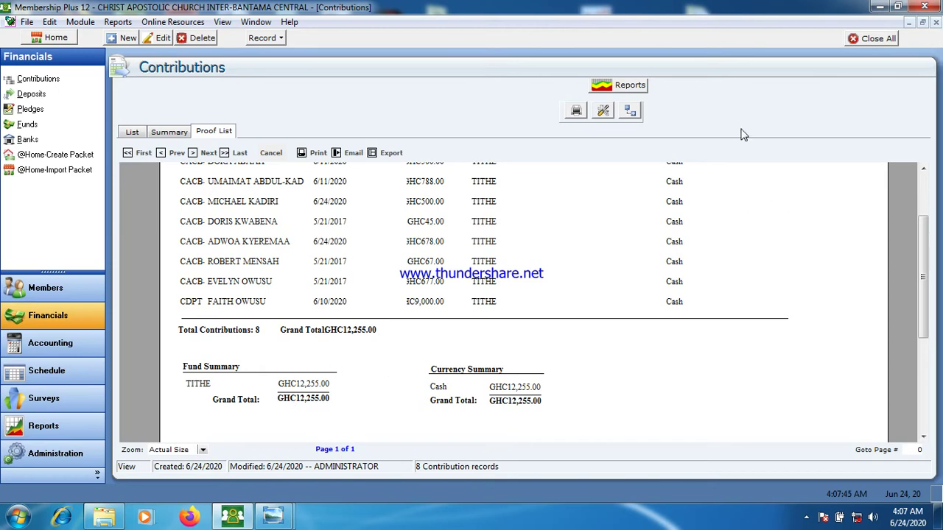
Step: Close the contributions and save the undeposited contributions as a new bank deposit to CASH AT HAND
{"action": "left_click", "coordinate": [887, 40]}
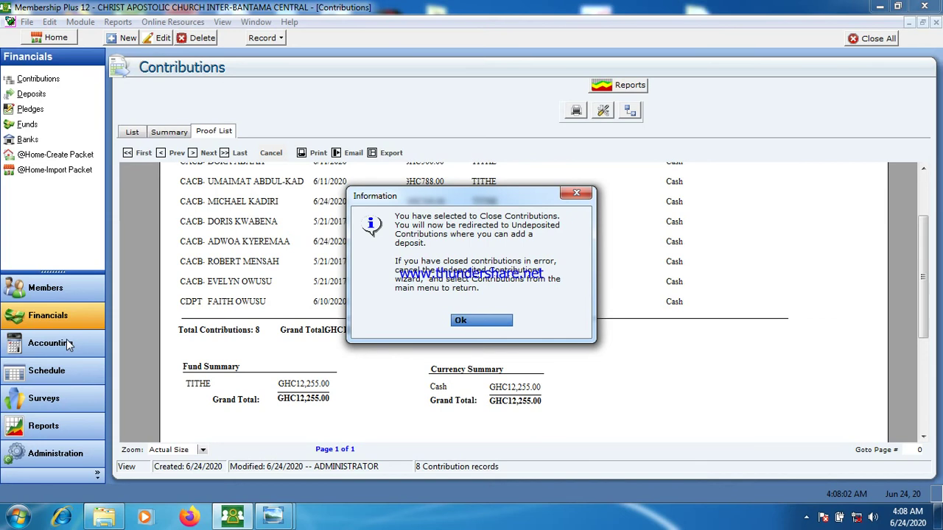
{"action": "left_click", "coordinate": [483, 323]}
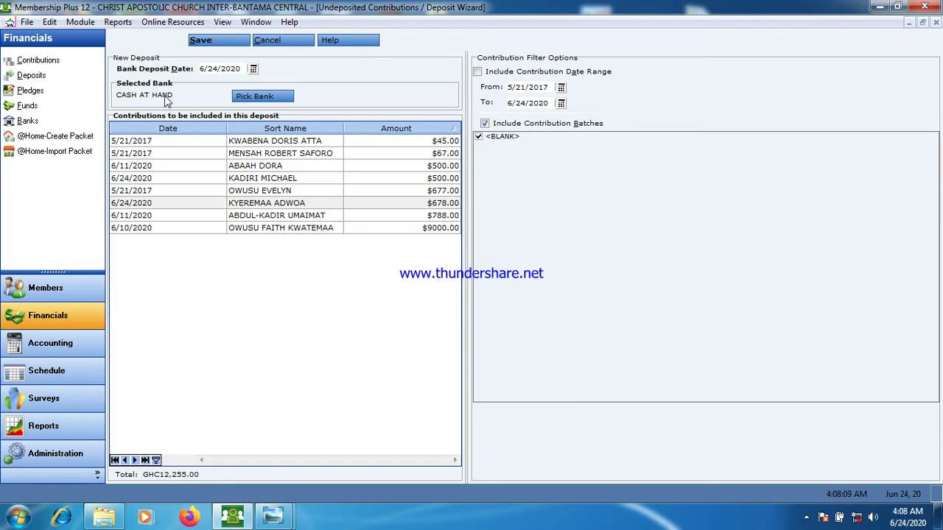
{"action": "left_click", "coordinate": [218, 41]}
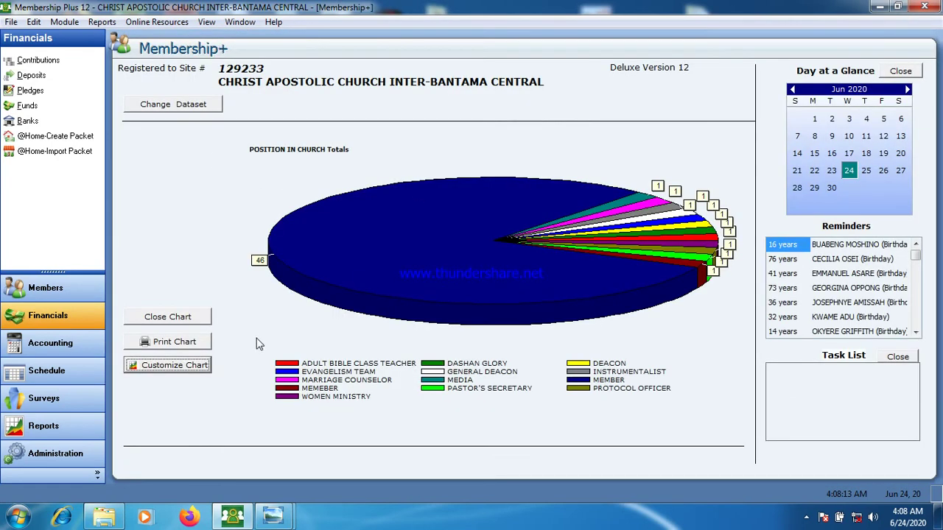
Step: Examine the current balances of the CASH AT HAND and TITHE accounts in Account Management
{"action": "left_click", "coordinate": [81, 349]}
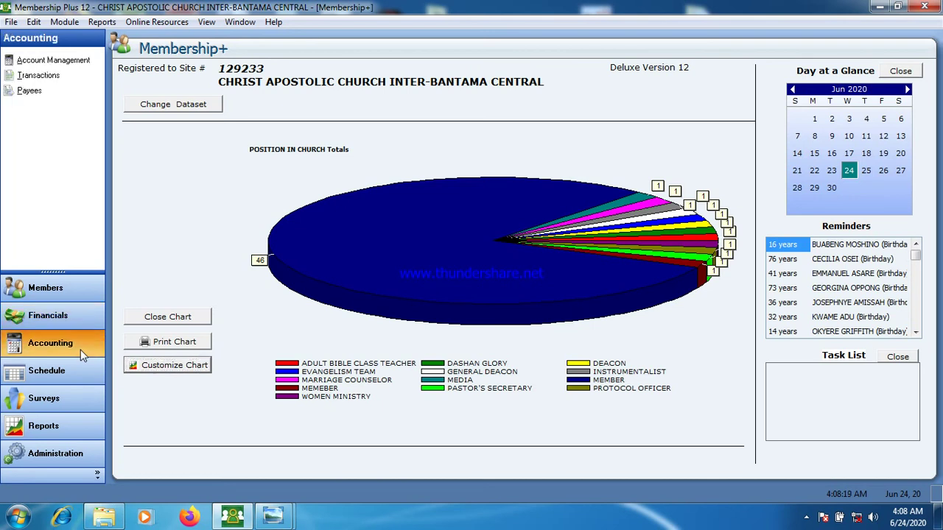
{"action": "left_click", "coordinate": [44, 59]}
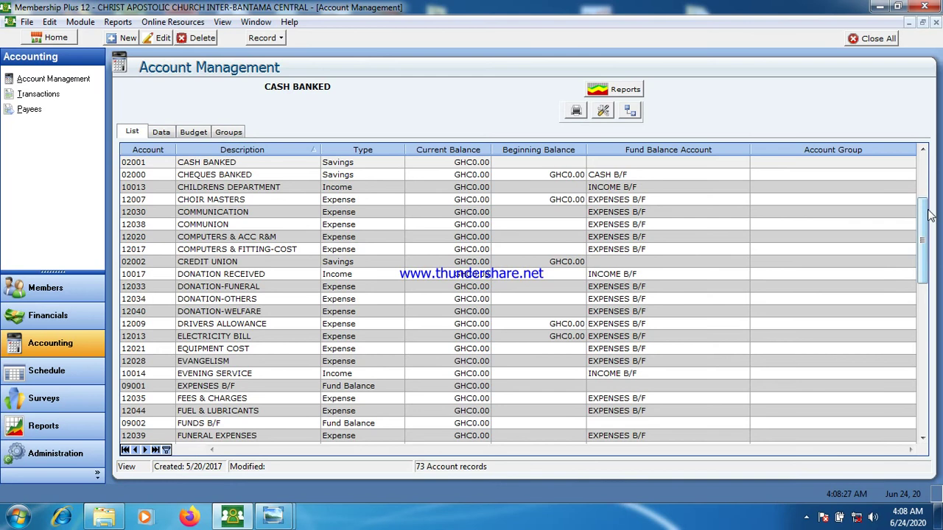
{"action": "scroll", "coordinate": [929, 212], "scroll_direction": "up", "scroll_amount": 4}
{"action": "left_click", "coordinate": [464, 285]}
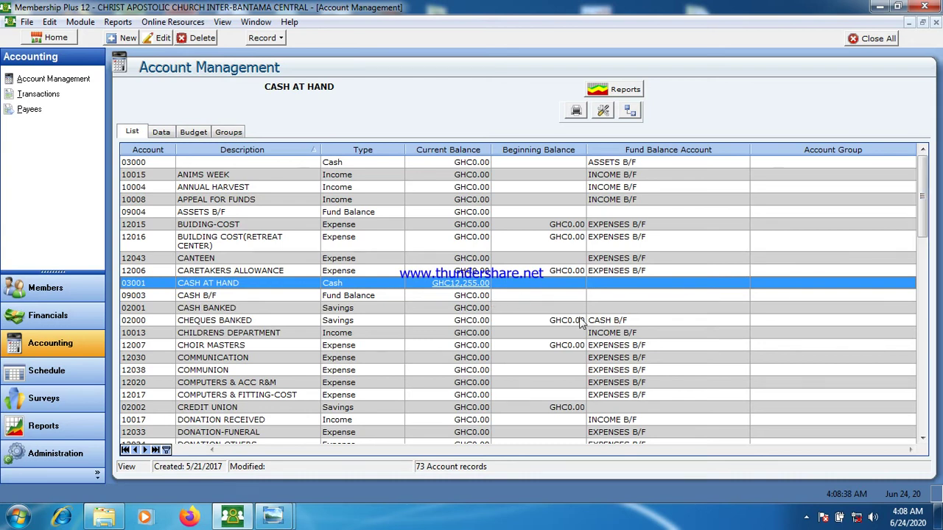
{"action": "left_click_drag", "start_coordinate": [921, 215], "coordinate": [881, 316]}
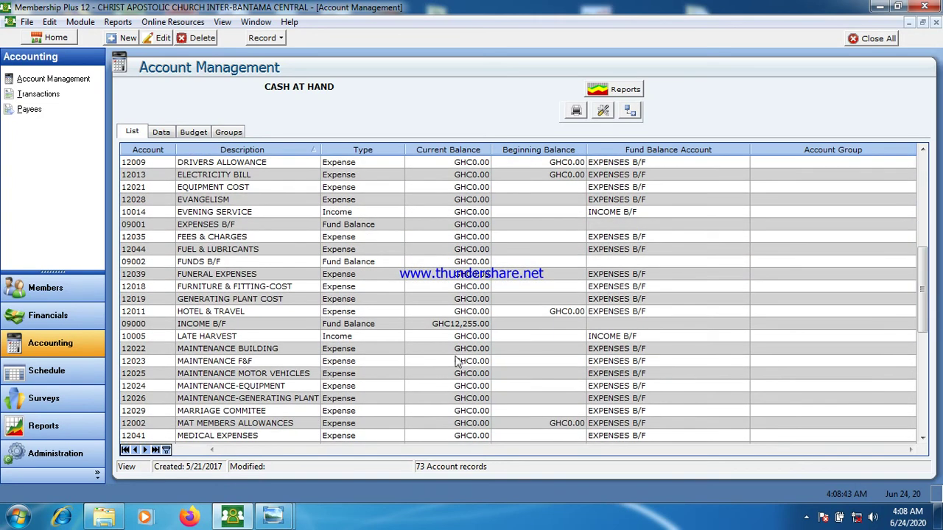
{"action": "scroll", "coordinate": [516, 366], "scroll_direction": "down", "scroll_amount": 1}
{"action": "scroll", "coordinate": [514, 365], "scroll_direction": "down", "scroll_amount": 8}
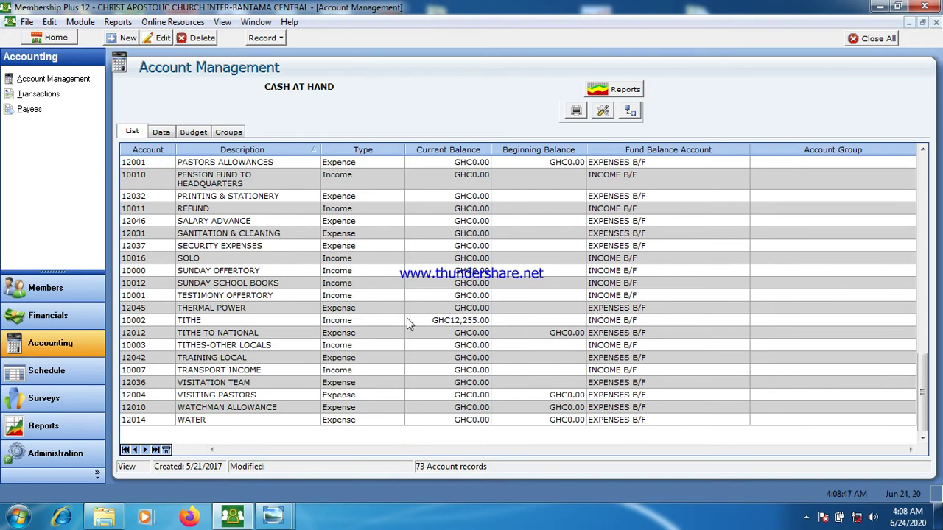
{"action": "left_click", "coordinate": [391, 322]}
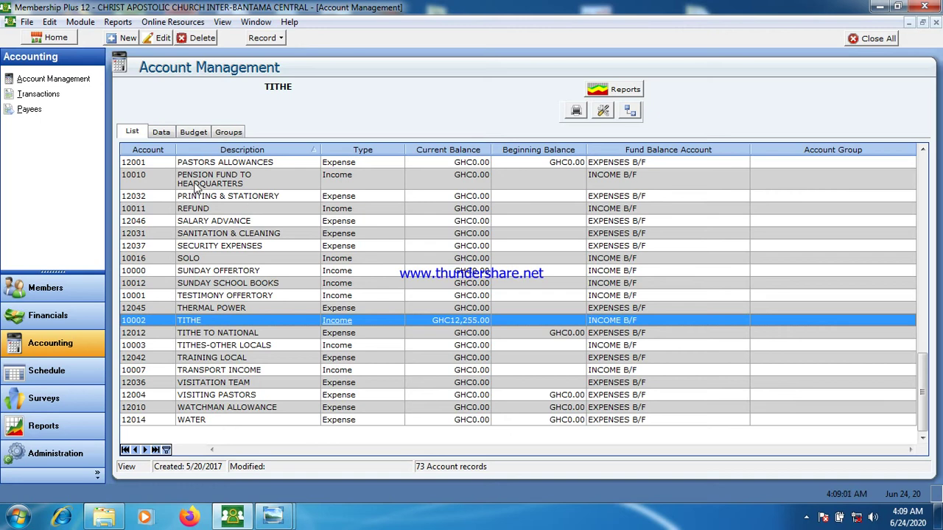
Step: Show the transaction register for the Expense account ELECTRICITY BILL
{"action": "left_click", "coordinate": [38, 94]}
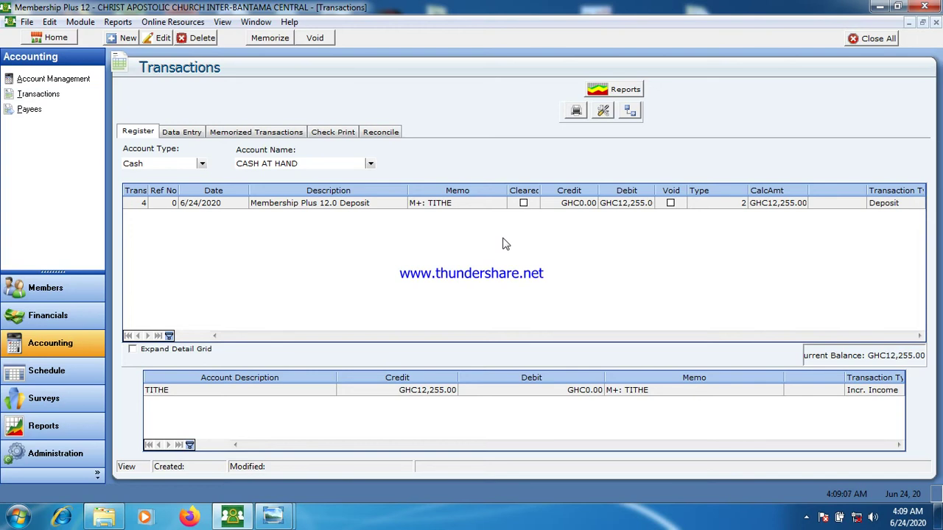
{"action": "left_click", "coordinate": [202, 164]}
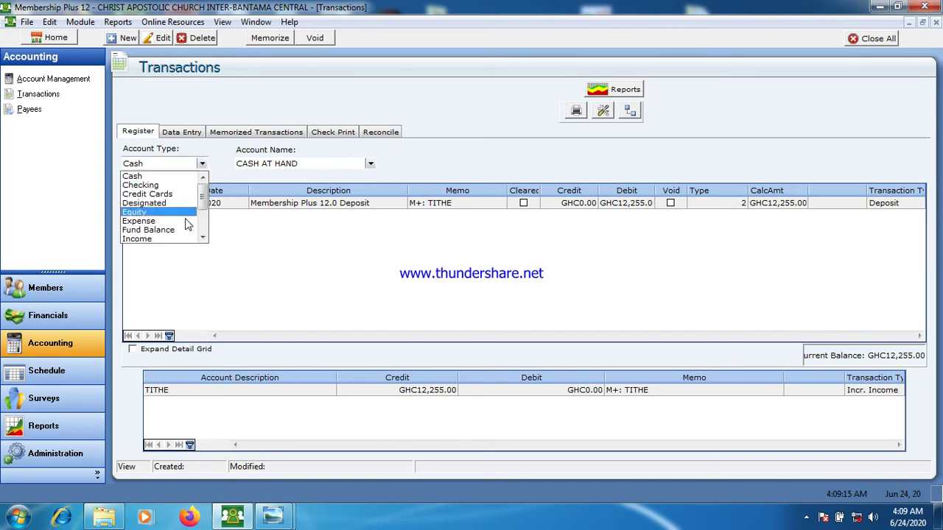
{"action": "scroll", "coordinate": [204, 230], "scroll_direction": "down", "scroll_amount": 2}
{"action": "scroll", "coordinate": [204, 218], "scroll_direction": "up", "scroll_amount": 1}
{"action": "left_click", "coordinate": [157, 194]}
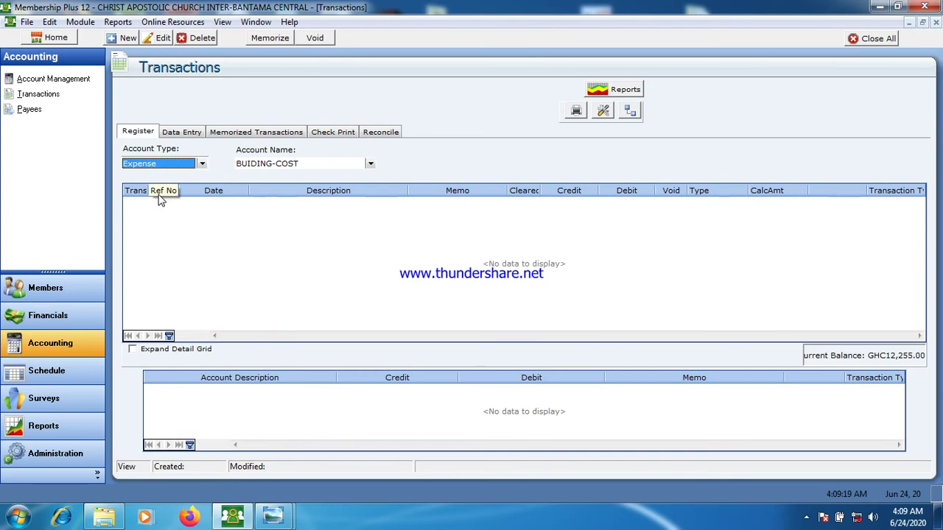
{"action": "left_click", "coordinate": [318, 159]}
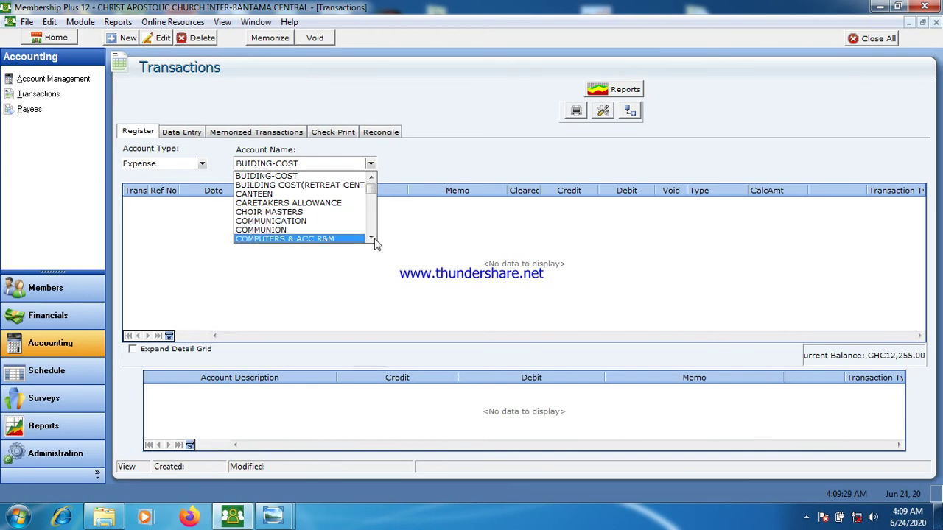
{"action": "left_click_drag", "start_coordinate": [371, 193], "coordinate": [370, 200]}
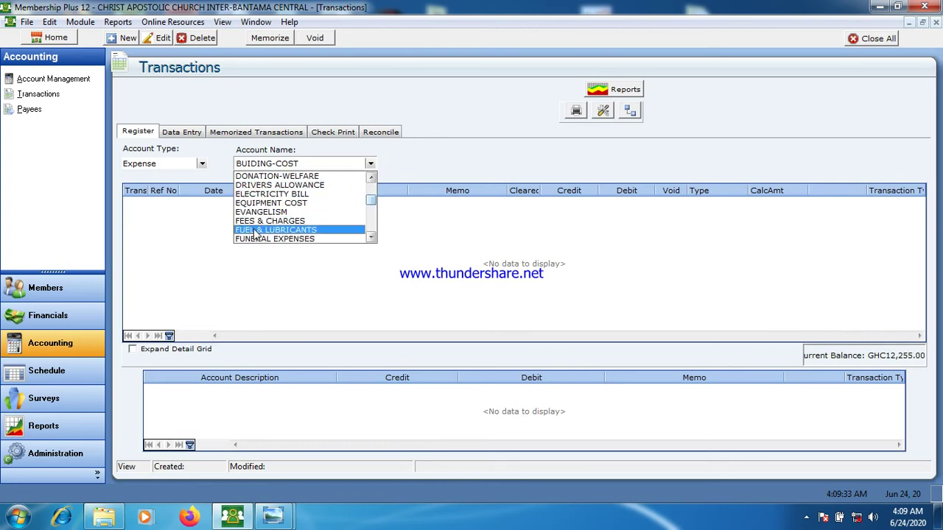
{"action": "left_click", "coordinate": [285, 195]}
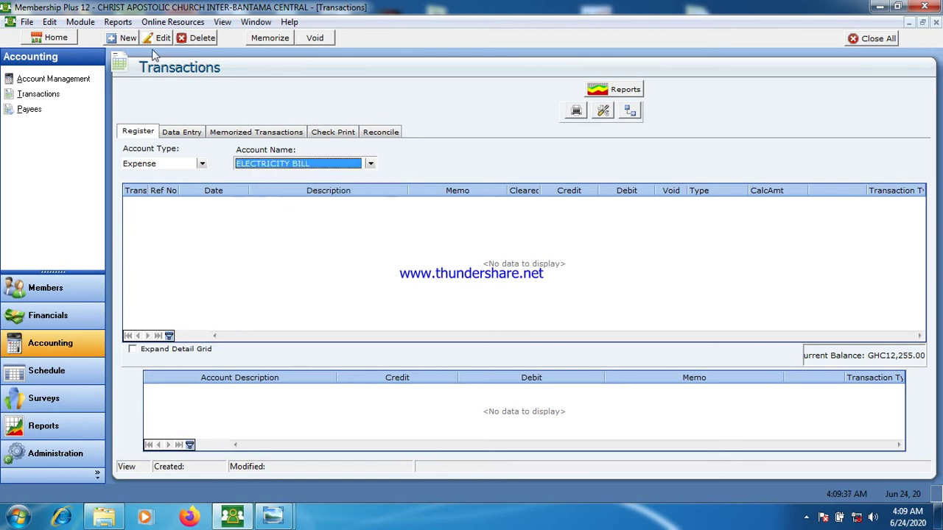
Step: Start a new ELECTRICITY BILL transaction of type Incr. Expense with amount 60 and description YTYTY
{"action": "left_click", "coordinate": [123, 38]}
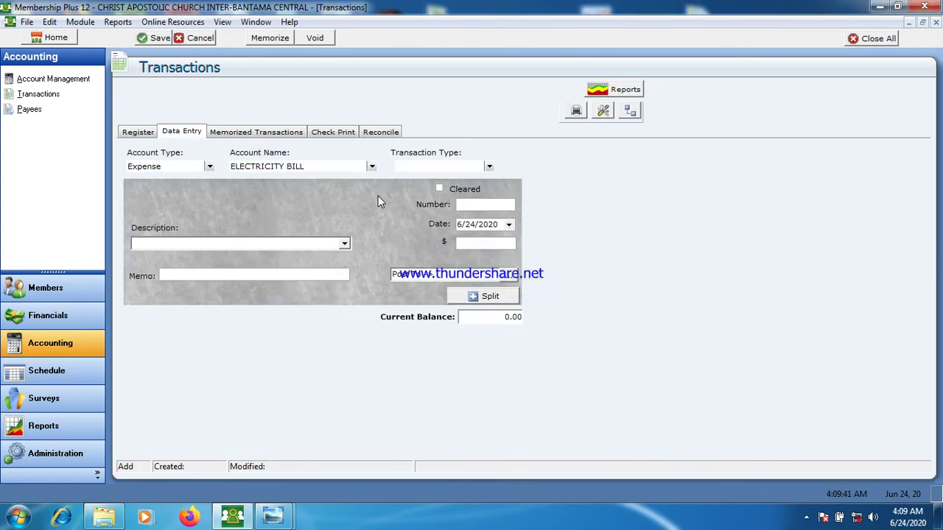
{"action": "left_click", "coordinate": [488, 166]}
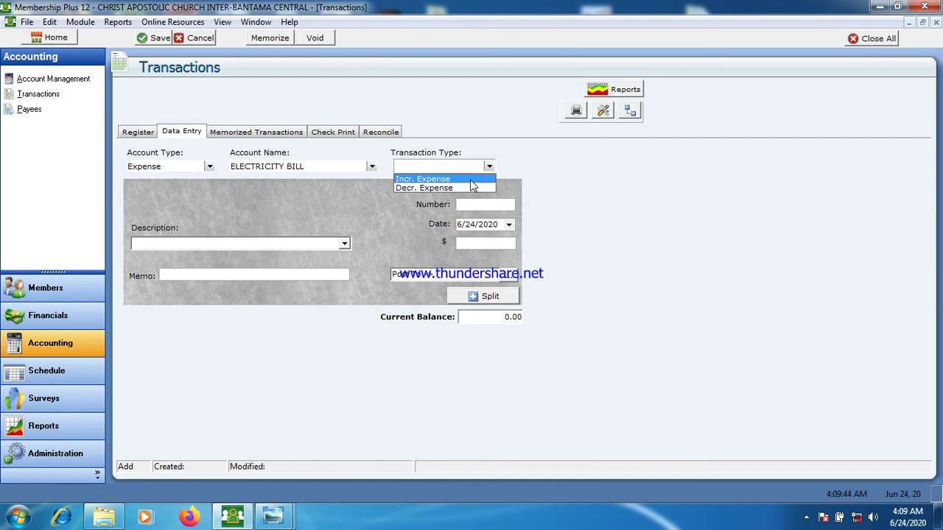
{"action": "left_click", "coordinate": [470, 180]}
{"action": "left_click", "coordinate": [508, 224]}
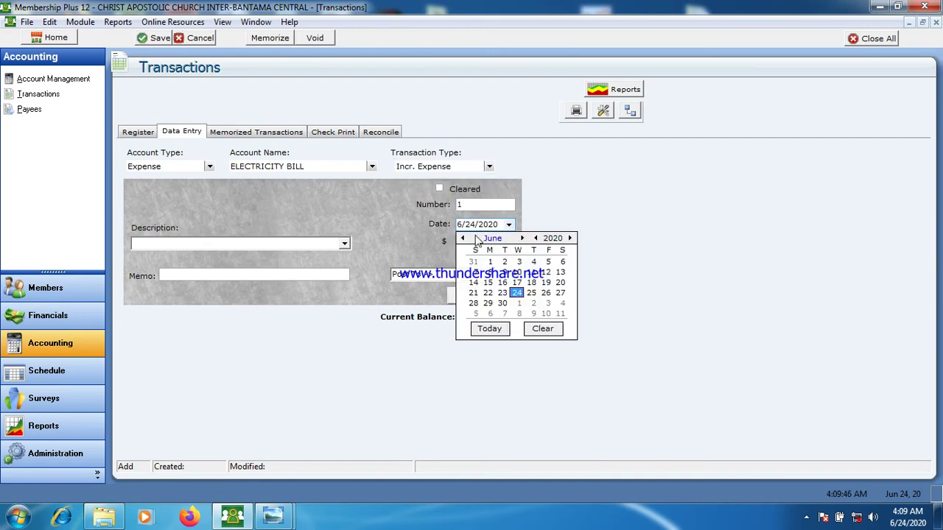
{"action": "left_click", "coordinate": [450, 233]}
{"action": "left_click", "coordinate": [471, 241]}
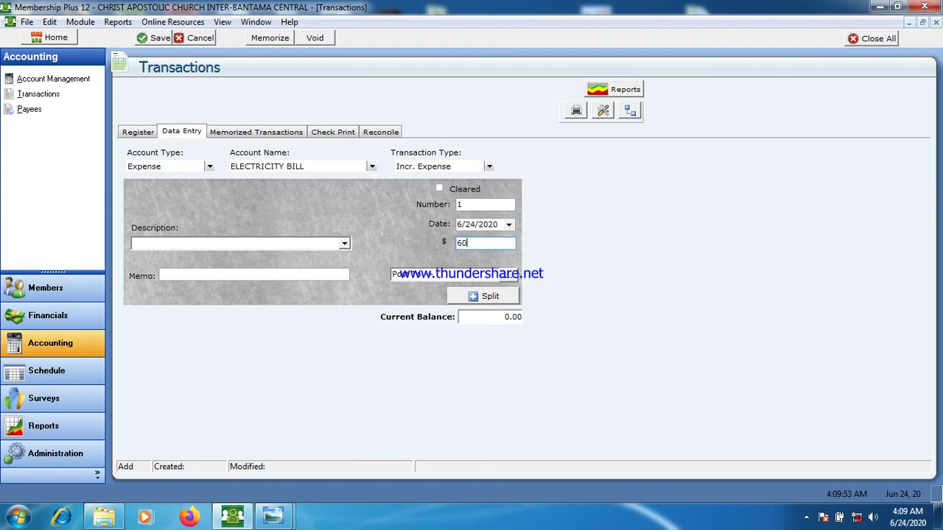
{"action": "left_click", "coordinate": [304, 246]}
{"action": "type", "text": "YTYTY"}
Step: Post the electricity expense to the CASH AT HAND account and save the transaction
{"action": "left_click", "coordinate": [441, 274]}
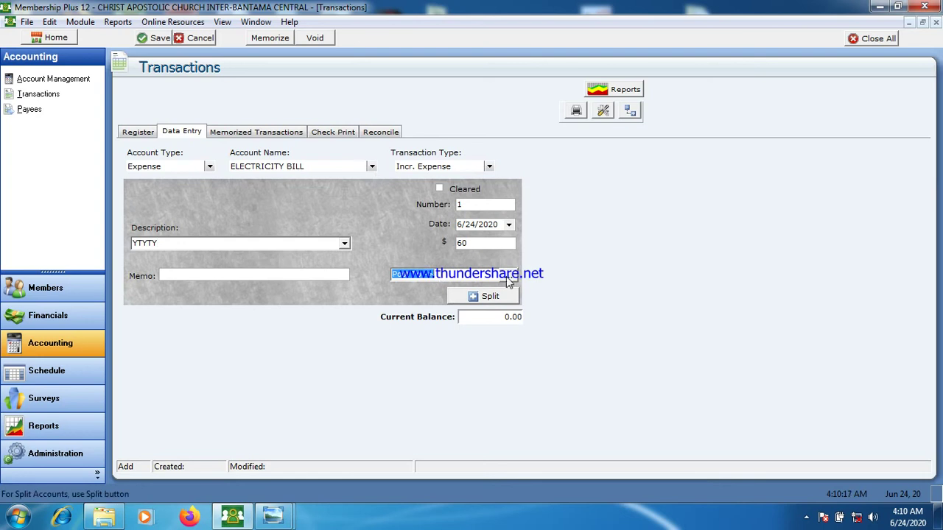
{"action": "left_click", "coordinate": [507, 275]}
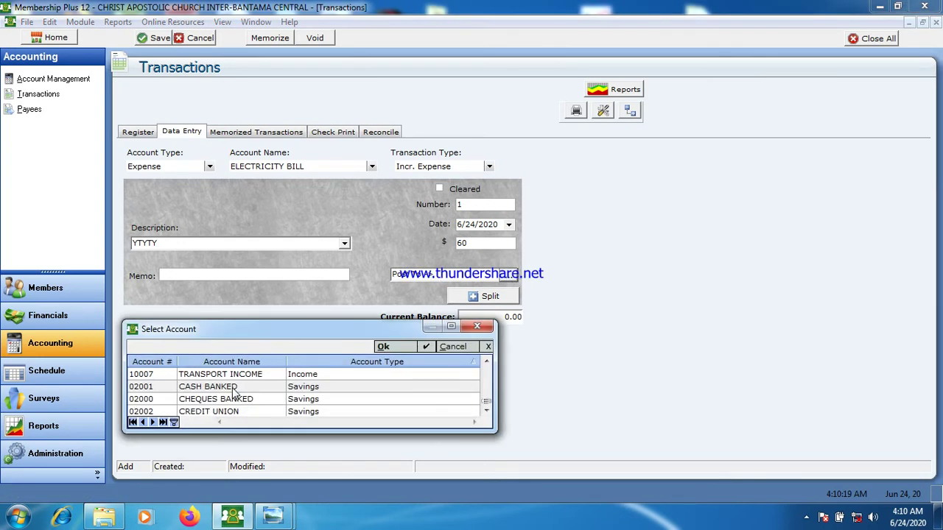
{"action": "scroll", "coordinate": [480, 419], "scroll_direction": "down", "scroll_amount": 2}
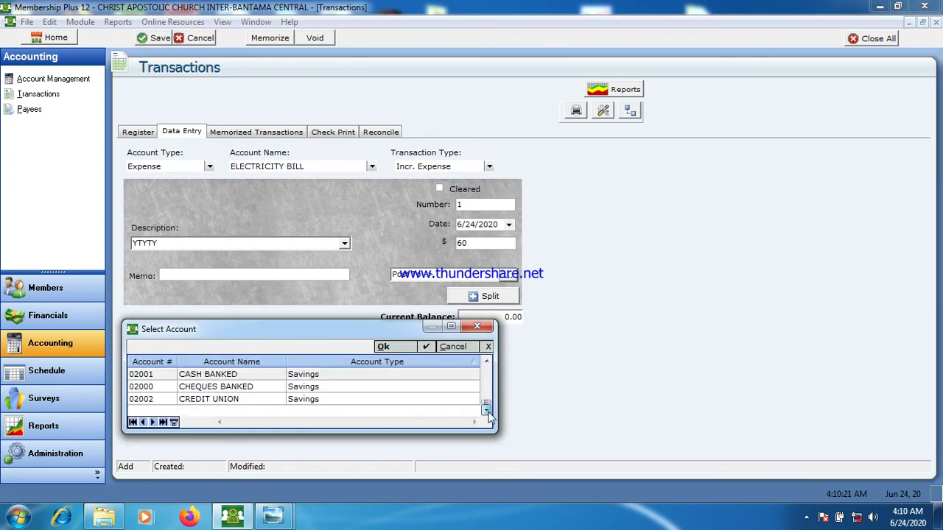
{"action": "left_click", "coordinate": [223, 364]}
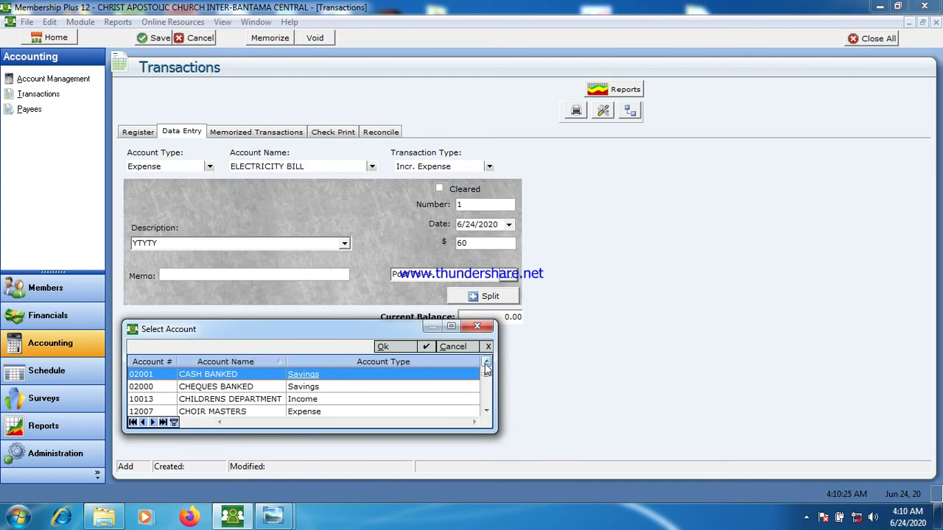
{"action": "scroll", "coordinate": [488, 360], "scroll_direction": "up", "scroll_amount": 3}
{"action": "double_click", "coordinate": [294, 396]}
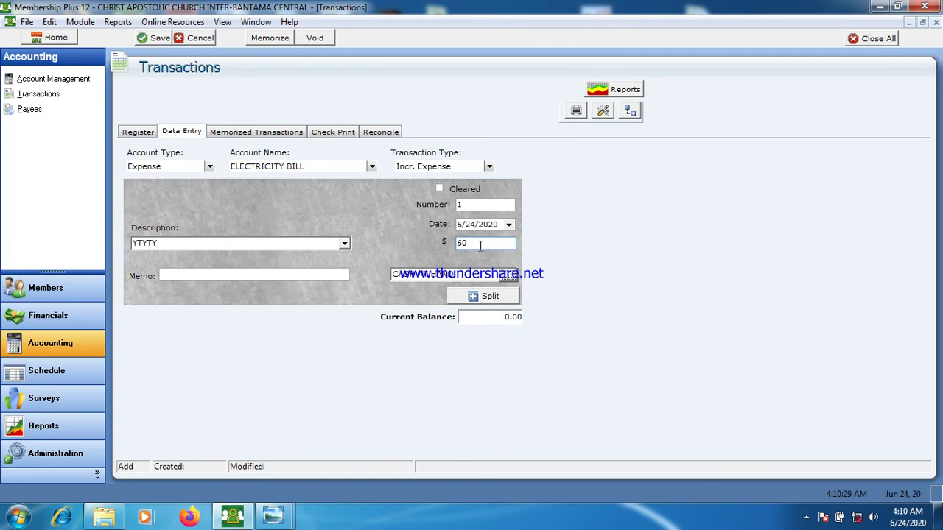
{"action": "left_click", "coordinate": [145, 38]}
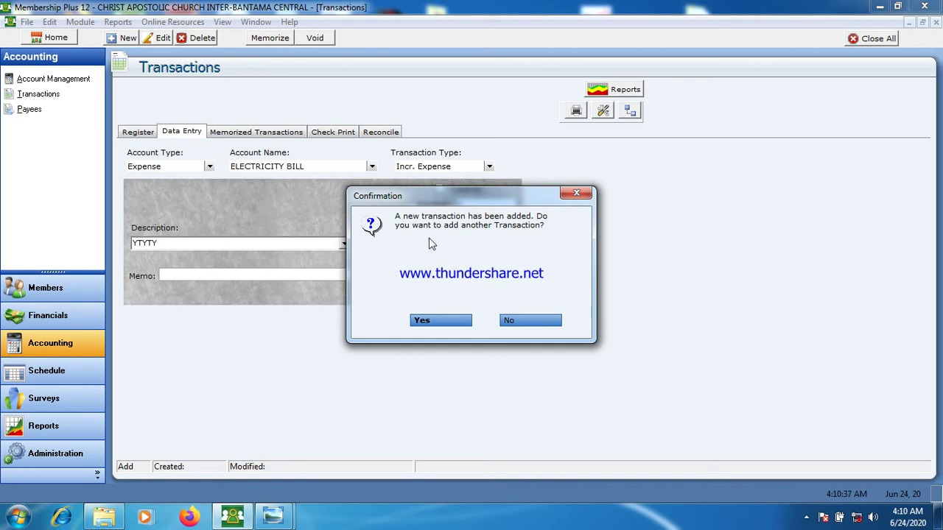
Step: Begin another transaction with account type Cash, account CASH AT HAND and transaction type Payment
{"action": "left_click", "coordinate": [438, 321]}
{"action": "left_click", "coordinate": [208, 167]}
{"action": "scroll", "coordinate": [214, 211], "scroll_direction": "up", "scroll_amount": 2}
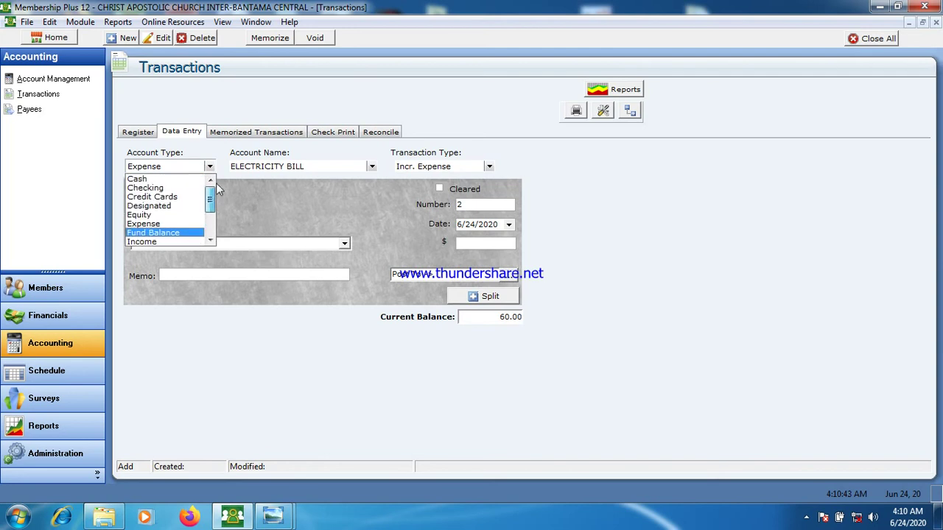
{"action": "left_click", "coordinate": [188, 178]}
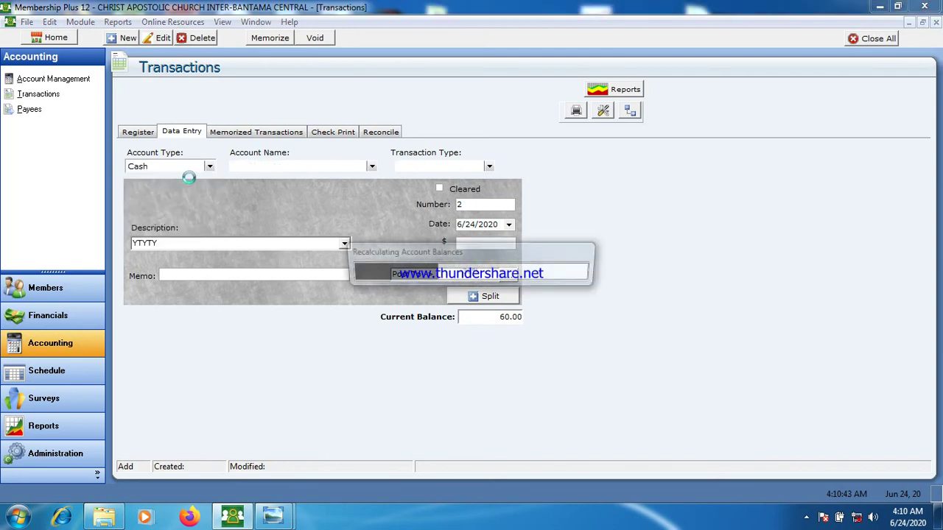
{"action": "left_click", "coordinate": [270, 167]}
{"action": "left_click", "coordinate": [267, 187]}
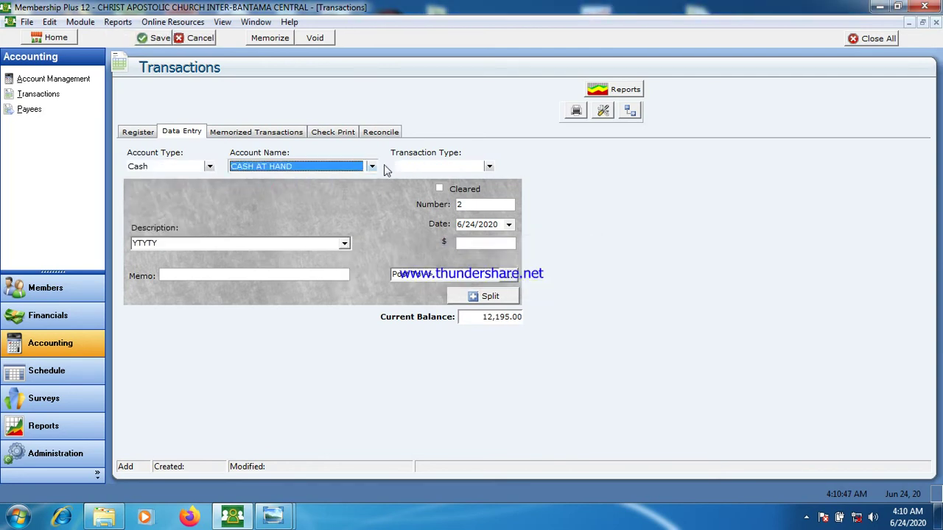
{"action": "left_click", "coordinate": [442, 168]}
{"action": "left_click", "coordinate": [431, 178]}
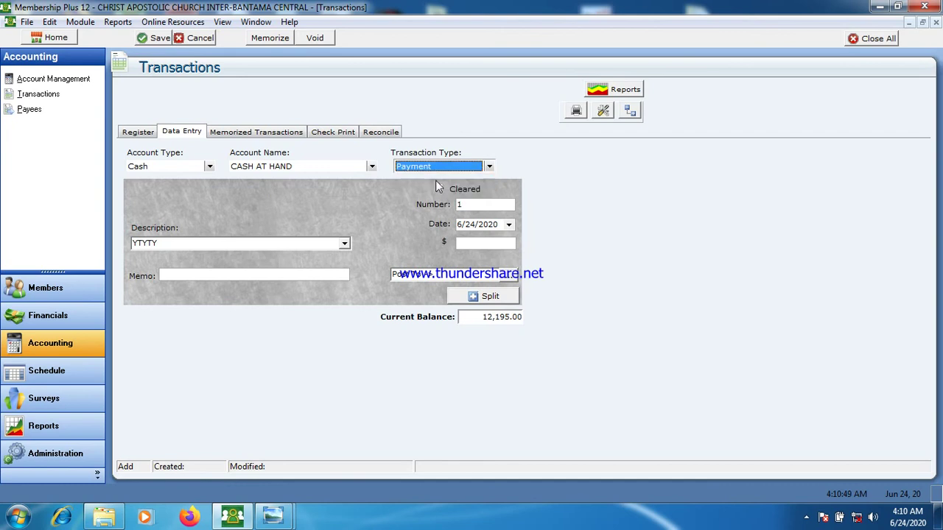
Step: Post the cash payment to the CREDIT UNION savings account
{"action": "left_click", "coordinate": [444, 274]}
{"action": "left_click", "coordinate": [508, 274]}
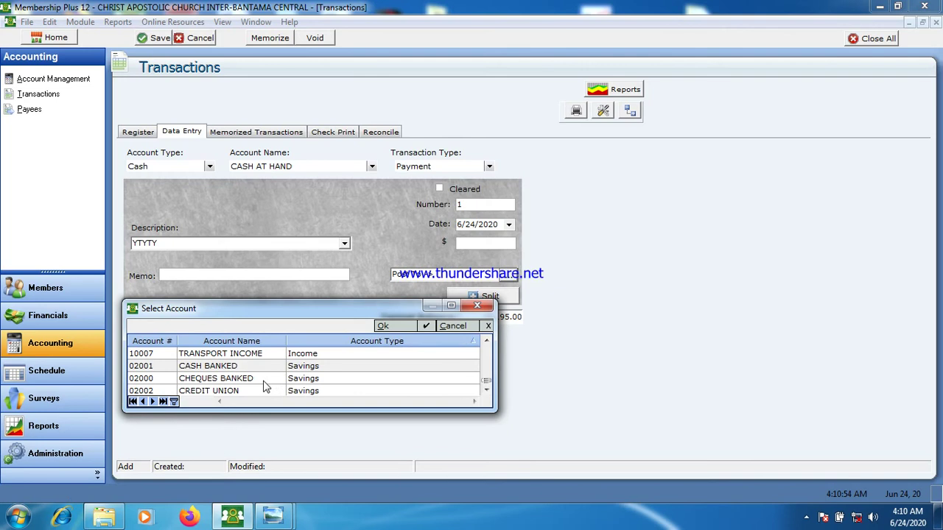
{"action": "left_click", "coordinate": [211, 393]}
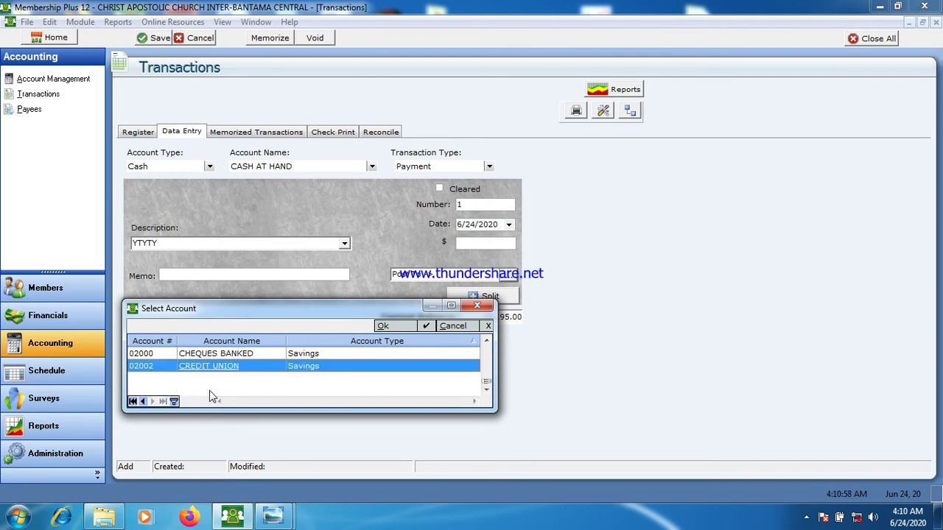
{"action": "double_click", "coordinate": [210, 375]}
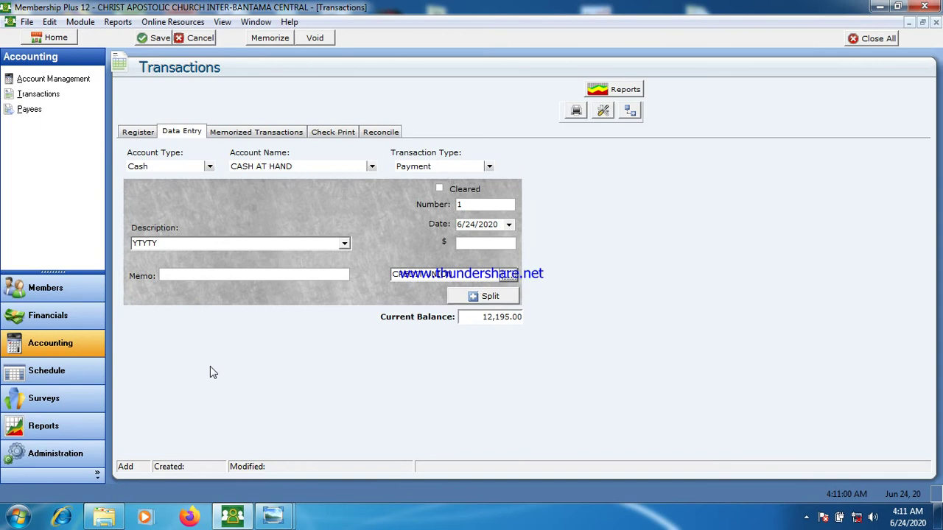
Step: Set the payment amount to 500, keep the description YTYTY, save the transaction and choose to add another
{"action": "left_click", "coordinate": [496, 249]}
{"action": "type", "text": "500"}
{"action": "left_click", "coordinate": [173, 243]}
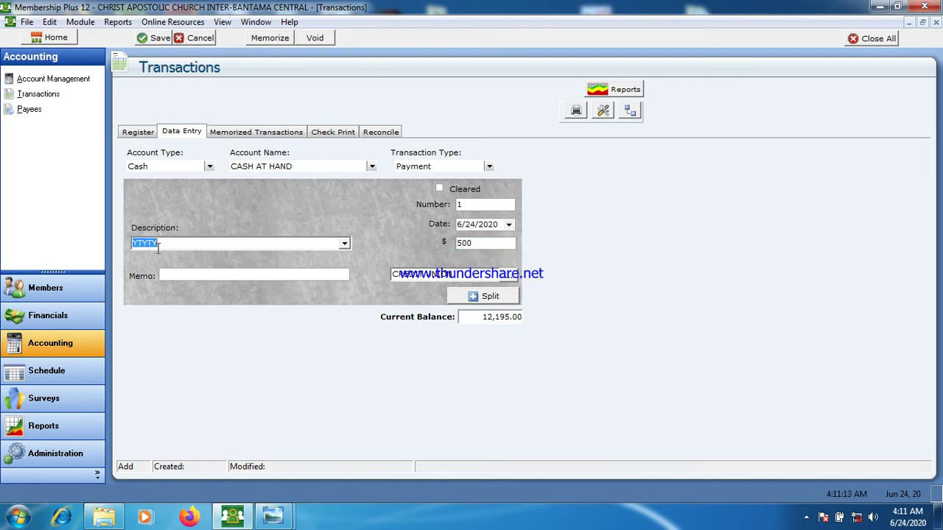
{"action": "left_click", "coordinate": [152, 39]}
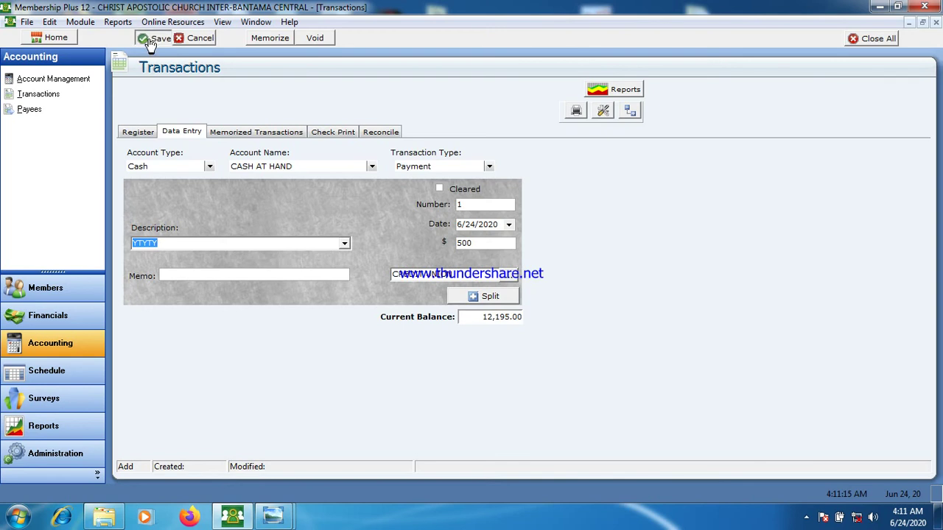
{"action": "left_click", "coordinate": [435, 312]}
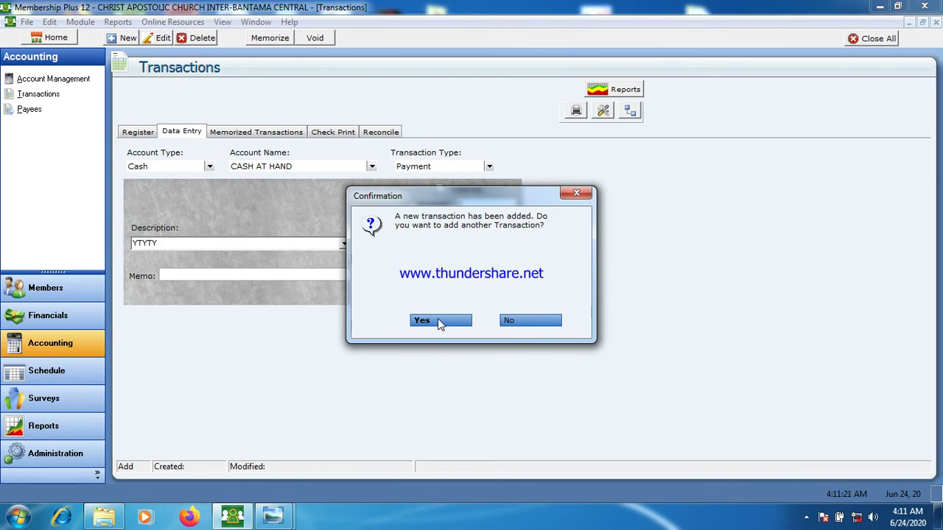
{"action": "left_click", "coordinate": [437, 320]}
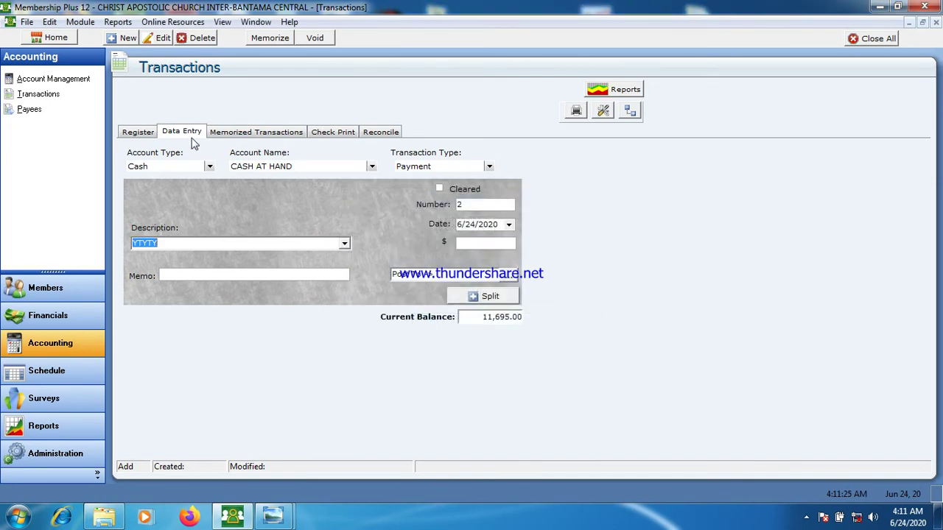
Step: View the ELECTRICITY BILL transaction register and switch to the meetings list in the Schedule module
{"action": "left_click", "coordinate": [151, 136]}
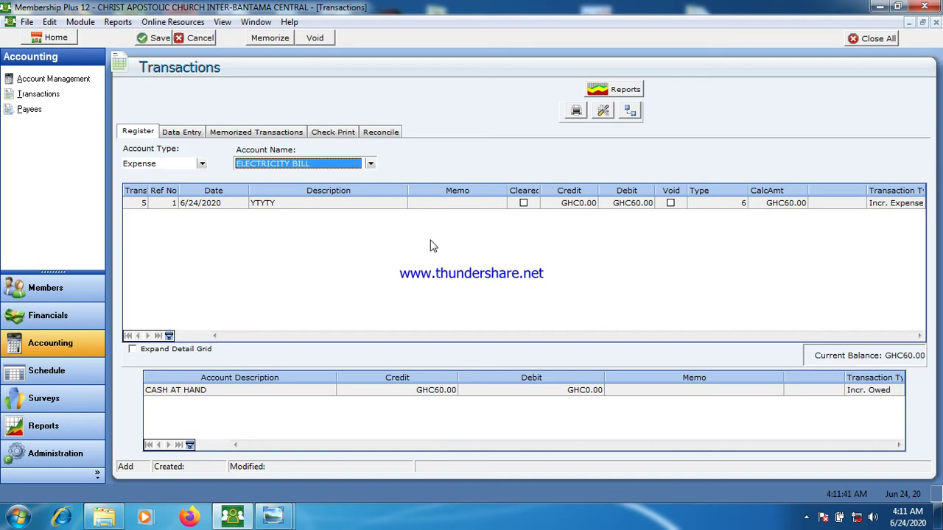
{"action": "left_click", "coordinate": [891, 41]}
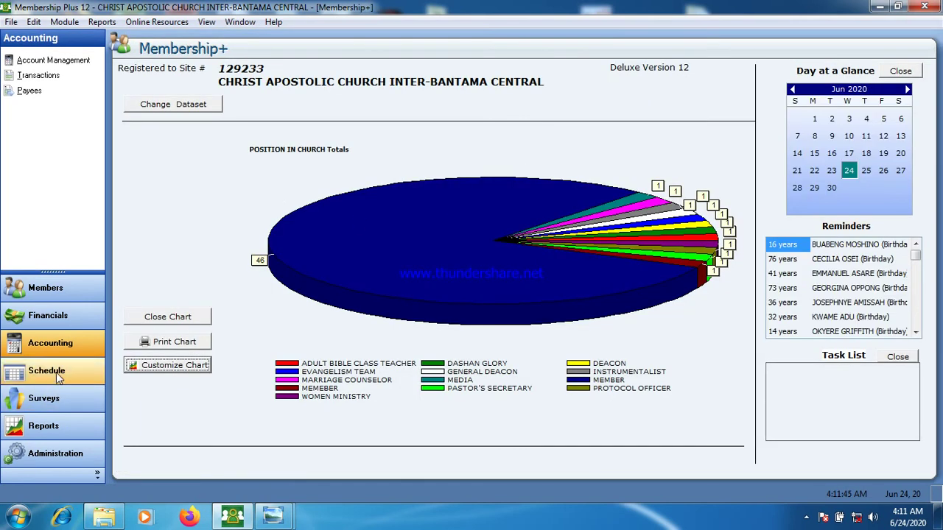
{"action": "left_click", "coordinate": [47, 368]}
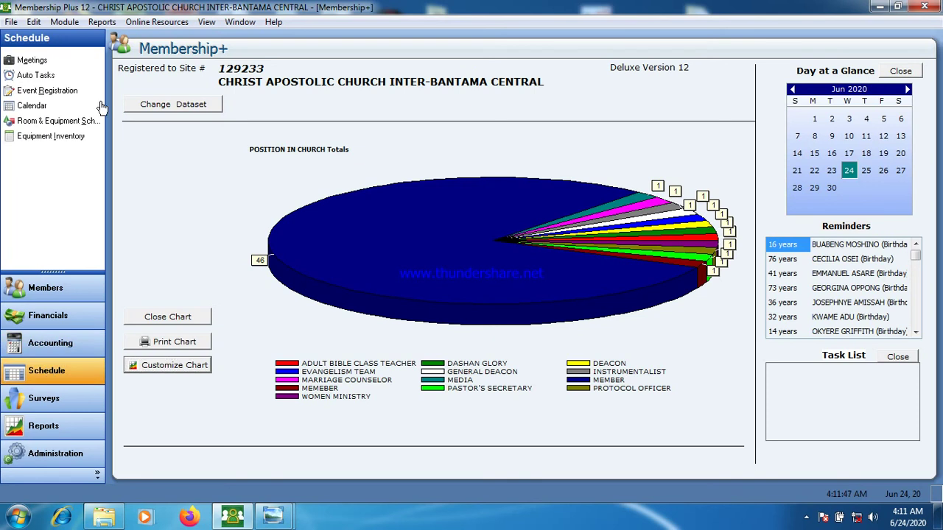
{"action": "left_click", "coordinate": [41, 64]}
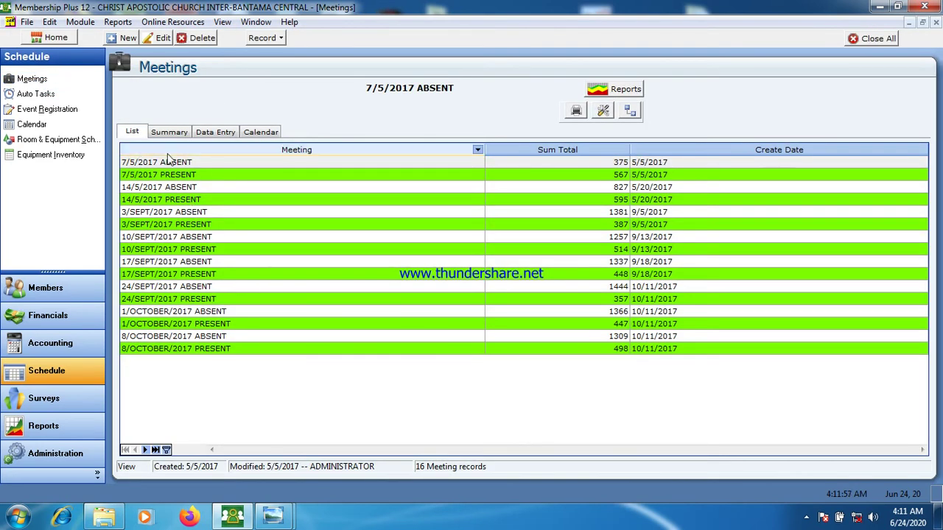
{"action": "left_click", "coordinate": [127, 39]}
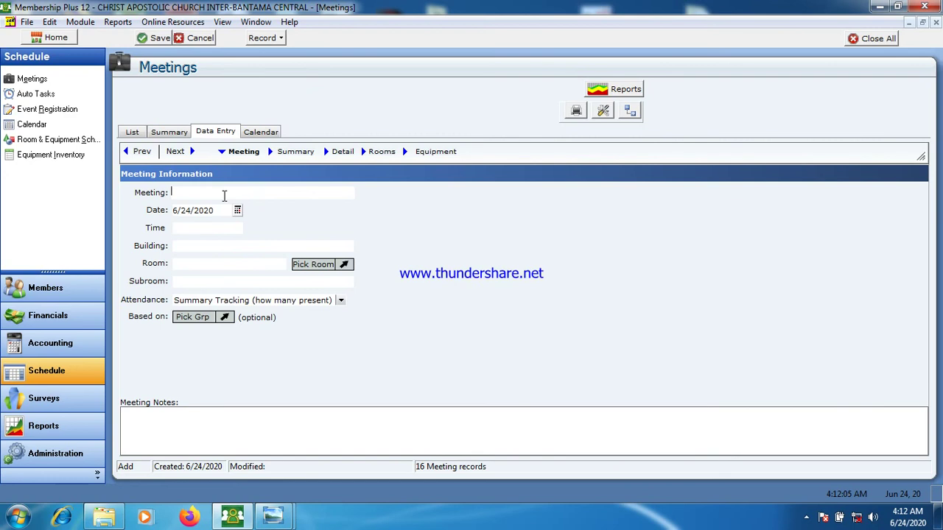
{"action": "type", "text": "FI"}
{"action": "left_click", "coordinate": [211, 231]}
{"action": "left_click", "coordinate": [195, 40]}
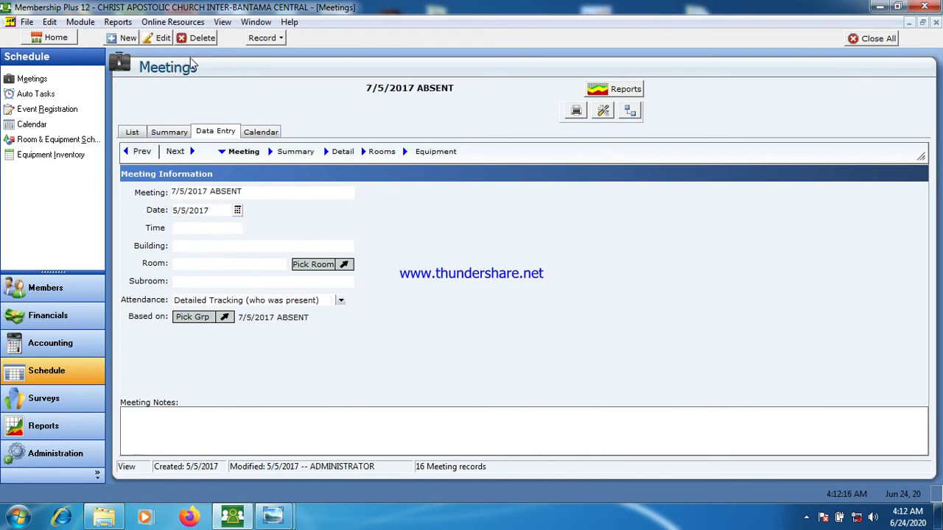
Step: Examine the individual attendance details of the 7/5/2017 ABSENT meeting and return to the meetings list
{"action": "left_click", "coordinate": [135, 132]}
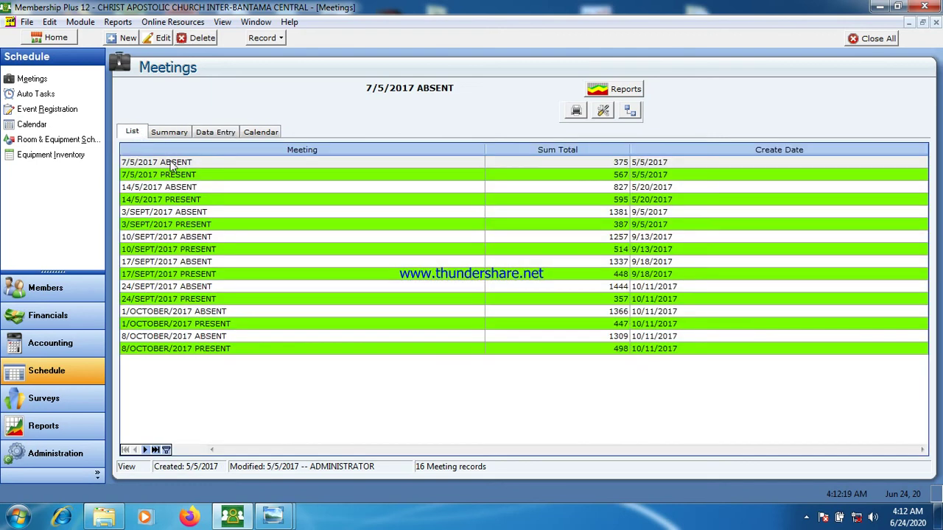
{"action": "left_click", "coordinate": [210, 133]}
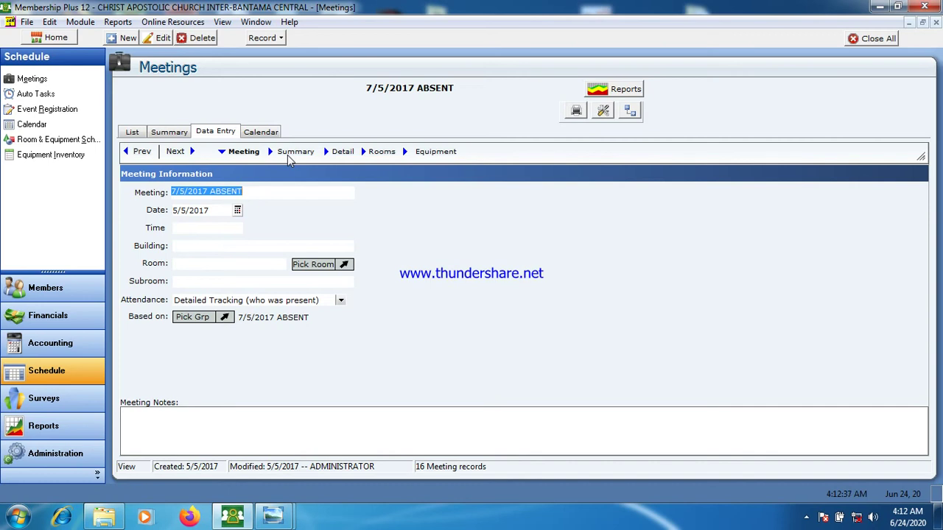
{"action": "left_click", "coordinate": [340, 152]}
{"action": "left_click", "coordinate": [367, 285]}
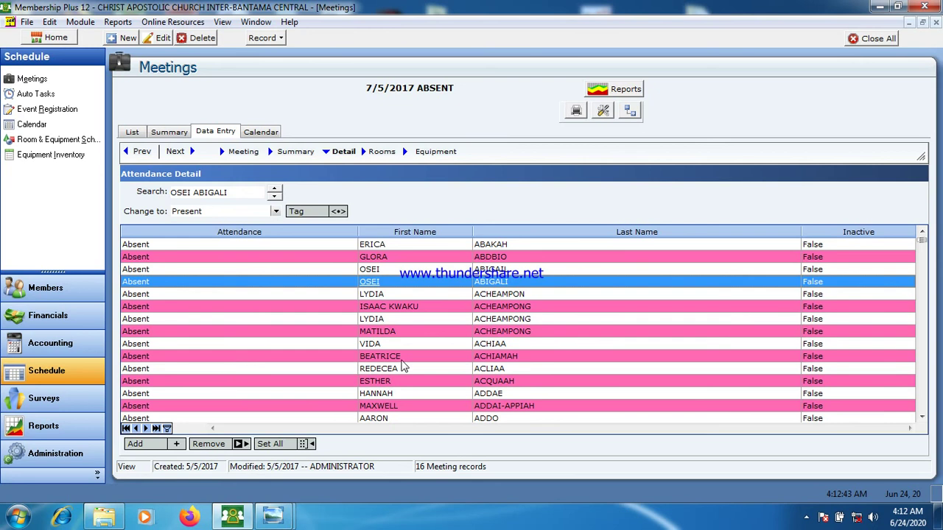
{"action": "left_click", "coordinate": [384, 296]}
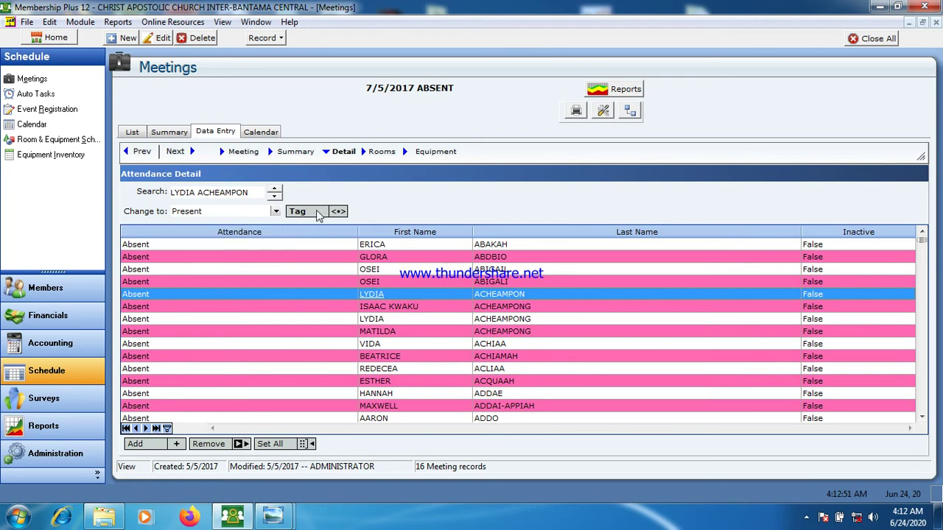
{"action": "left_click", "coordinate": [132, 134]}
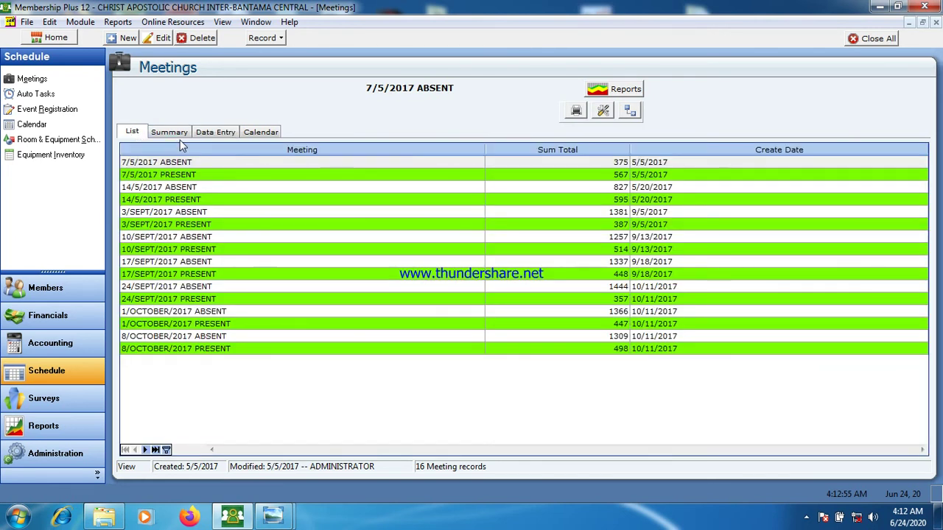
Step: Switch to Windows Photo Viewer to view picture 20190621_191437, preview the open pictures again and return to the meetings in Membership Plus
{"action": "mouse_move", "coordinate": [279, 524]}
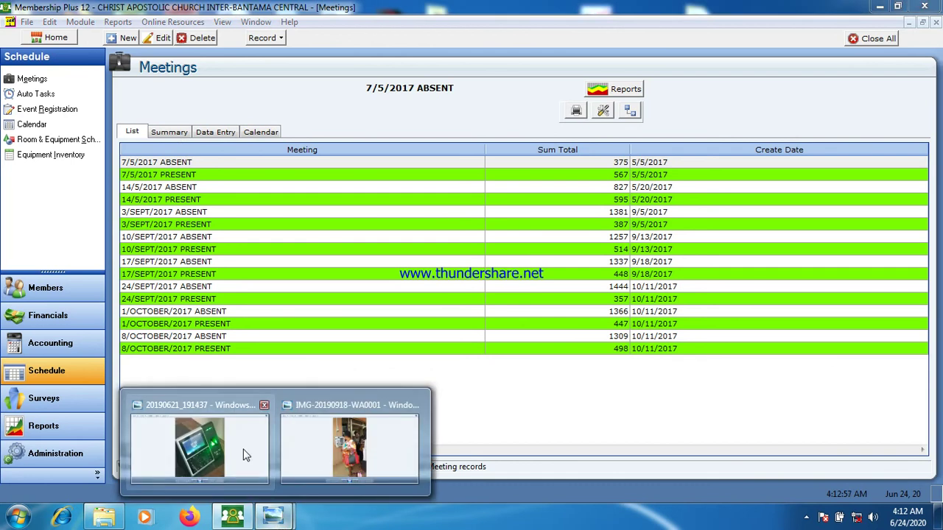
{"action": "left_click", "coordinate": [244, 452]}
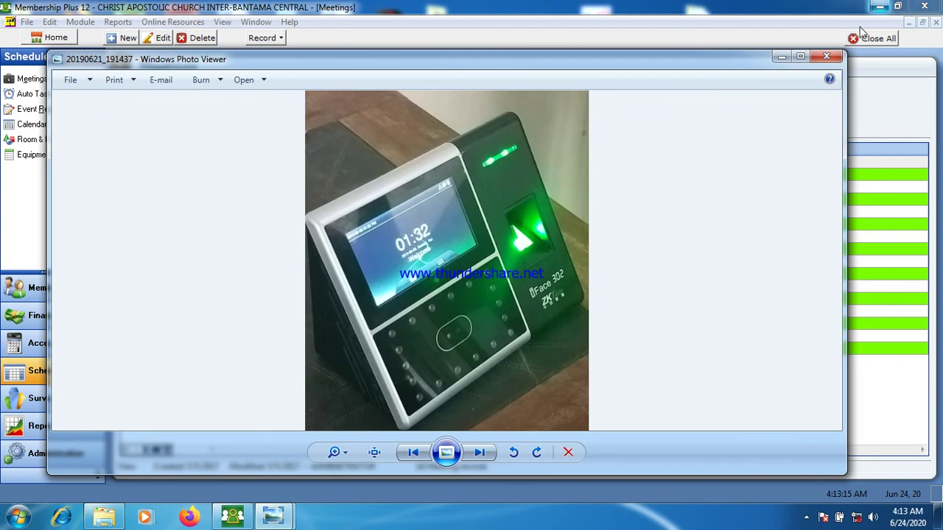
{"action": "left_click", "coordinate": [781, 57]}
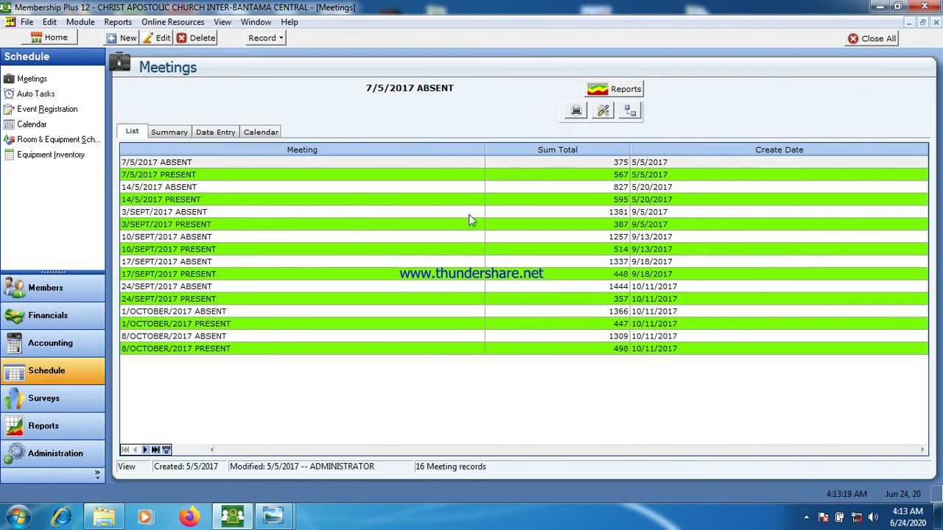
{"action": "left_click", "coordinate": [332, 228]}
{"action": "mouse_move", "coordinate": [272, 515]}
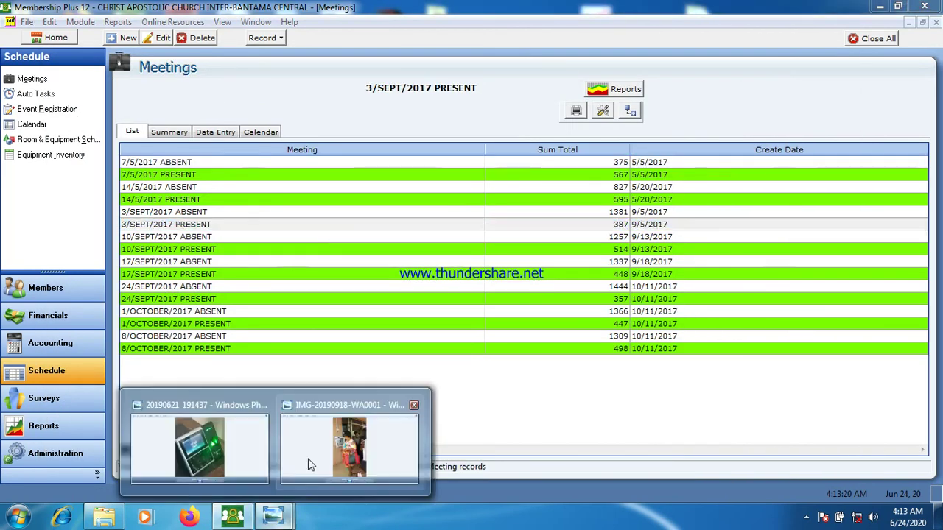
{"action": "mouse_move", "coordinate": [198, 458]}
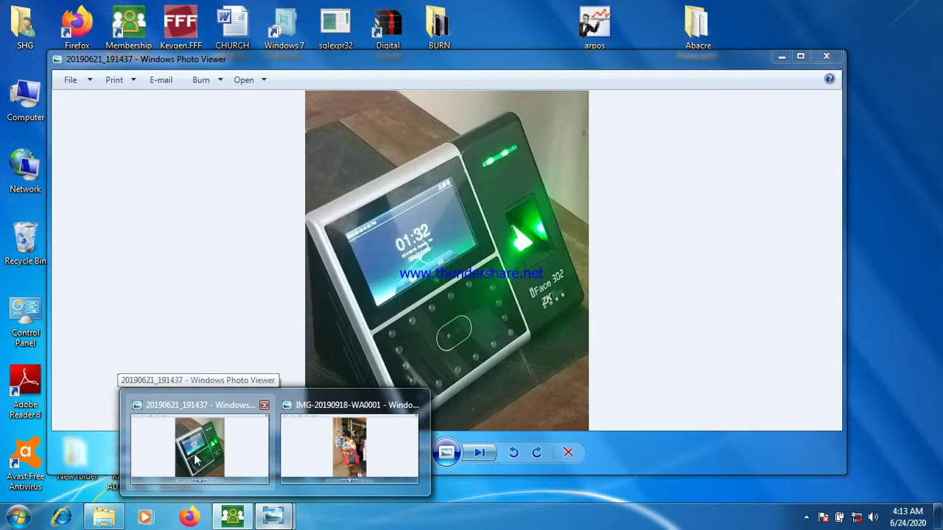
{"action": "mouse_move", "coordinate": [363, 455]}
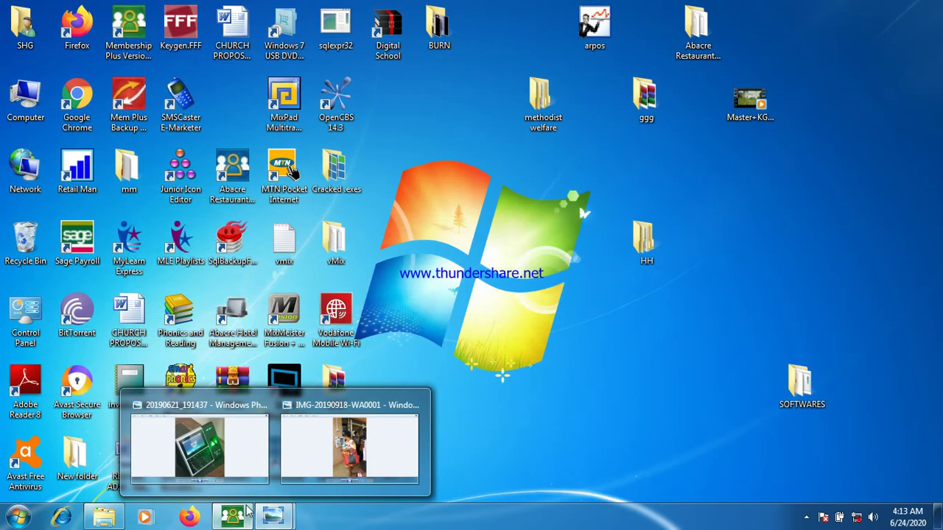
{"action": "left_click", "coordinate": [234, 516]}
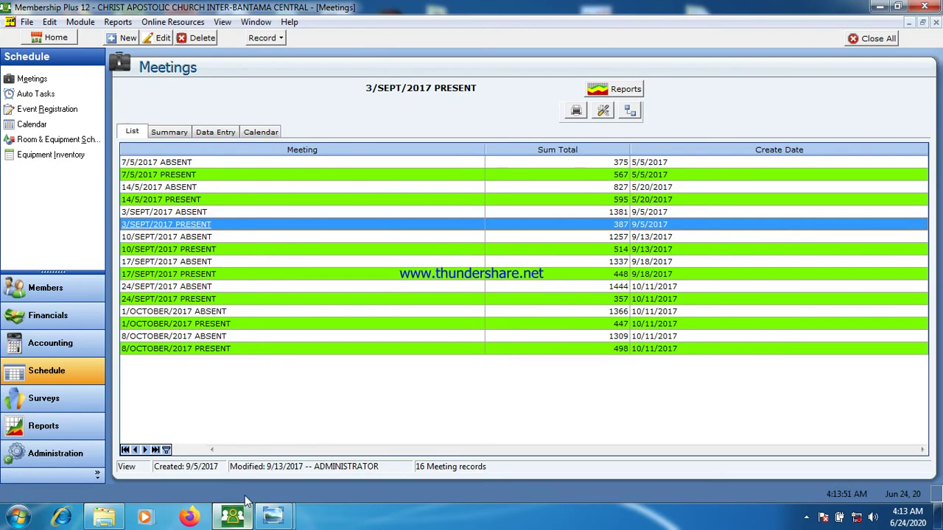
Step: Review the attendance summary reports of the 7/5/2017 ABSENT and 7/5/2017 PRESENT meetings
{"action": "left_click", "coordinate": [173, 164]}
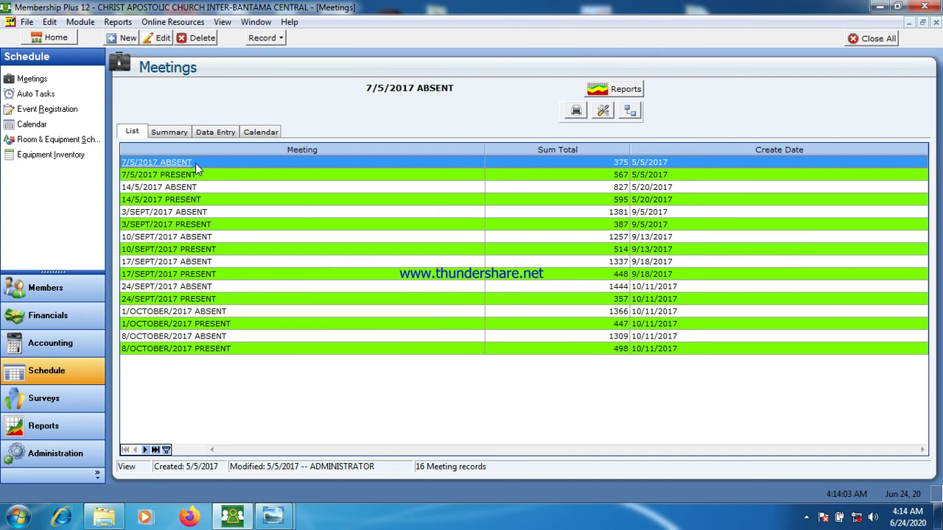
{"action": "left_click", "coordinate": [168, 132]}
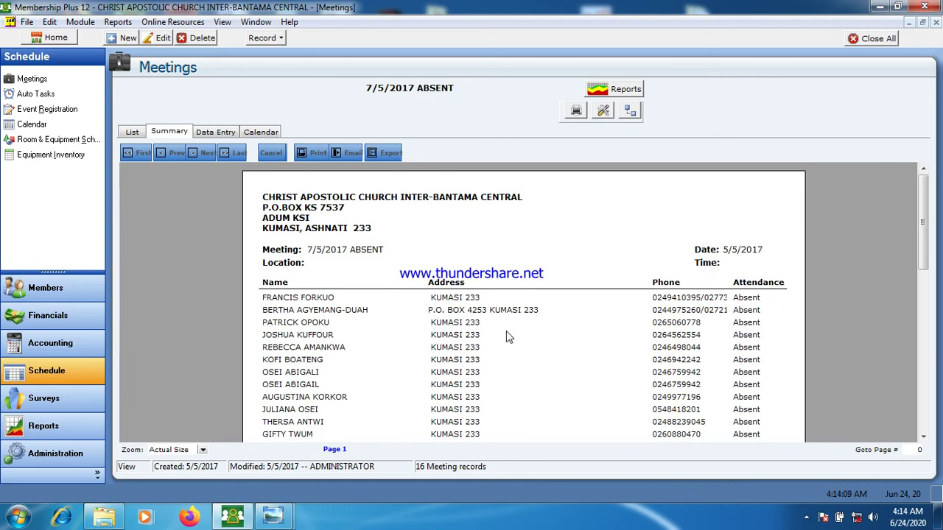
{"action": "left_click", "coordinate": [129, 134]}
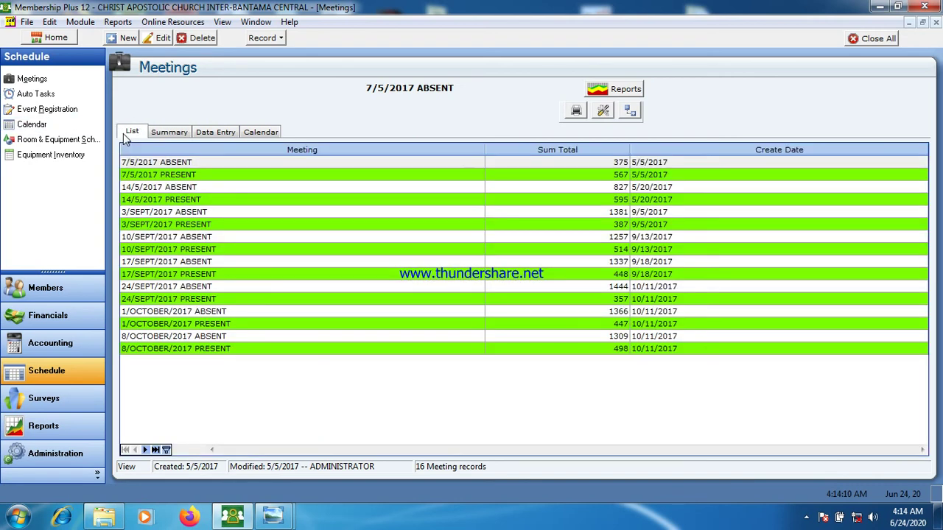
{"action": "left_click", "coordinate": [176, 174]}
{"action": "left_click", "coordinate": [167, 134]}
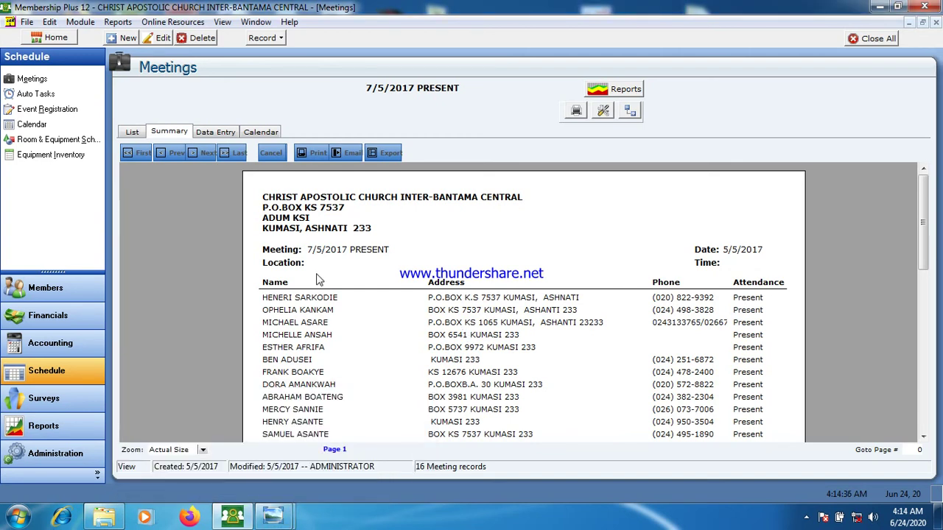
{"action": "left_click", "coordinate": [138, 132]}
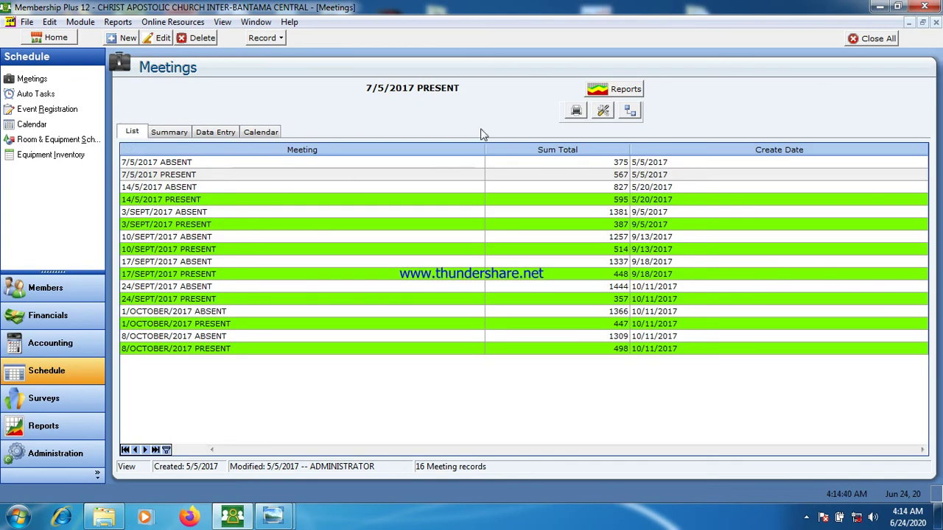
Step: Close the meetings and show a blank event form in Event Registration
{"action": "left_click", "coordinate": [880, 38]}
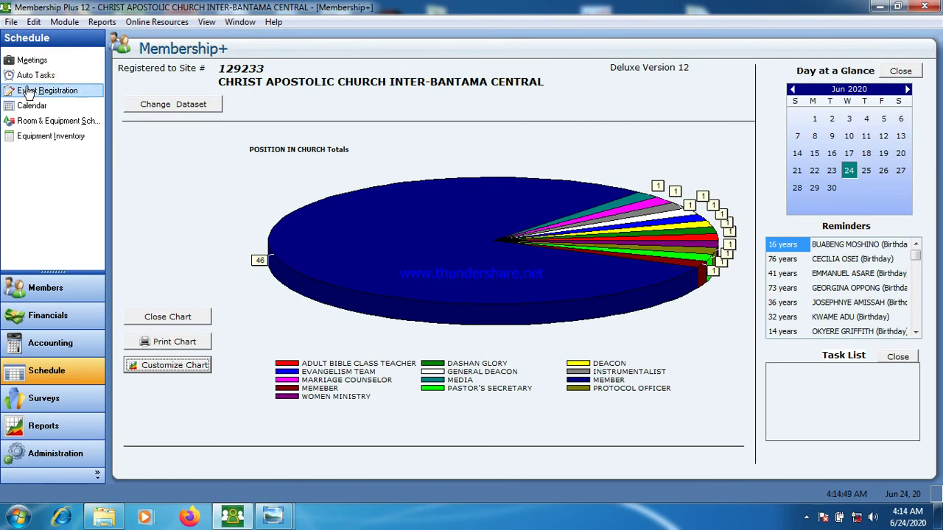
{"action": "left_click", "coordinate": [50, 91]}
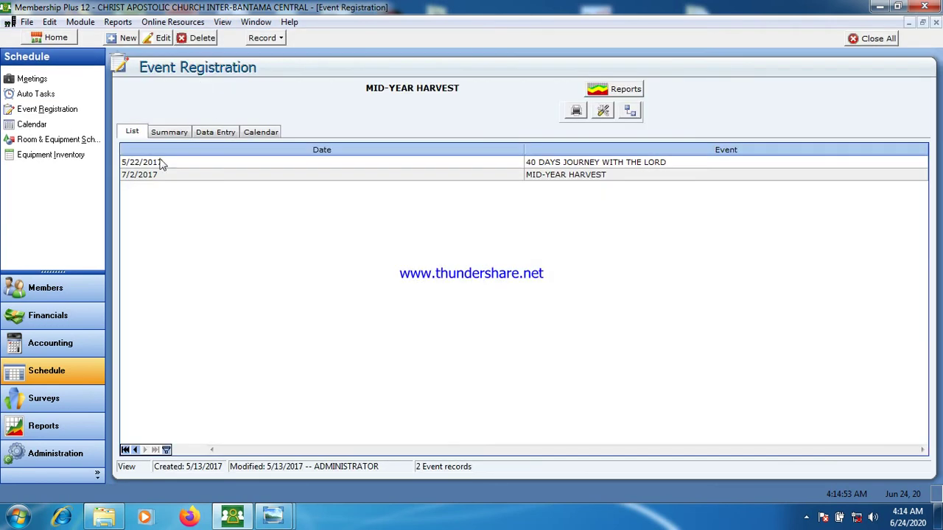
{"action": "left_click", "coordinate": [125, 38]}
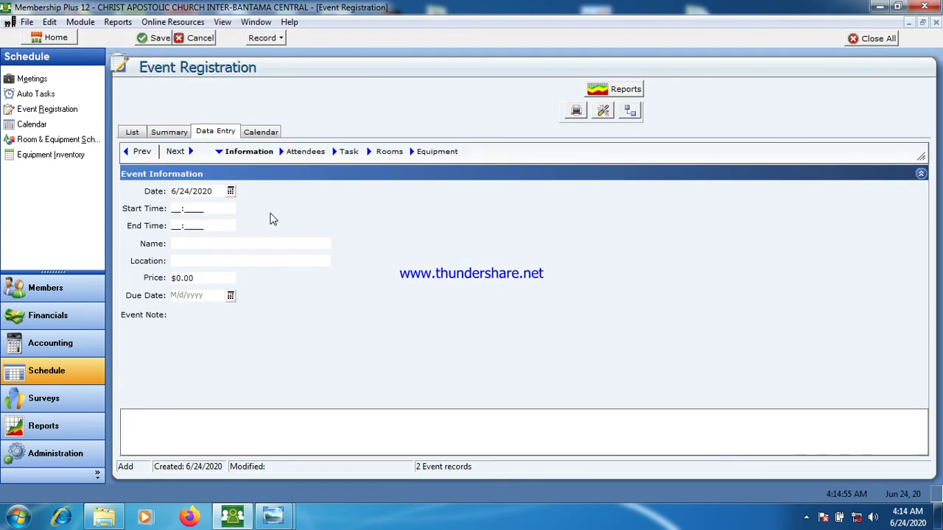
Step: Leave the event form and open the Schedule module's Calendar
{"action": "left_click", "coordinate": [36, 139]}
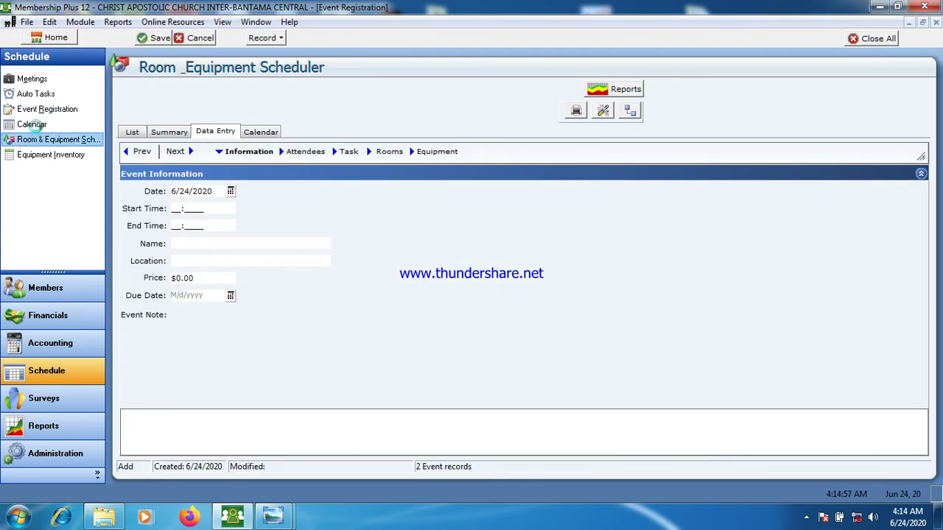
{"action": "left_click", "coordinate": [32, 124]}
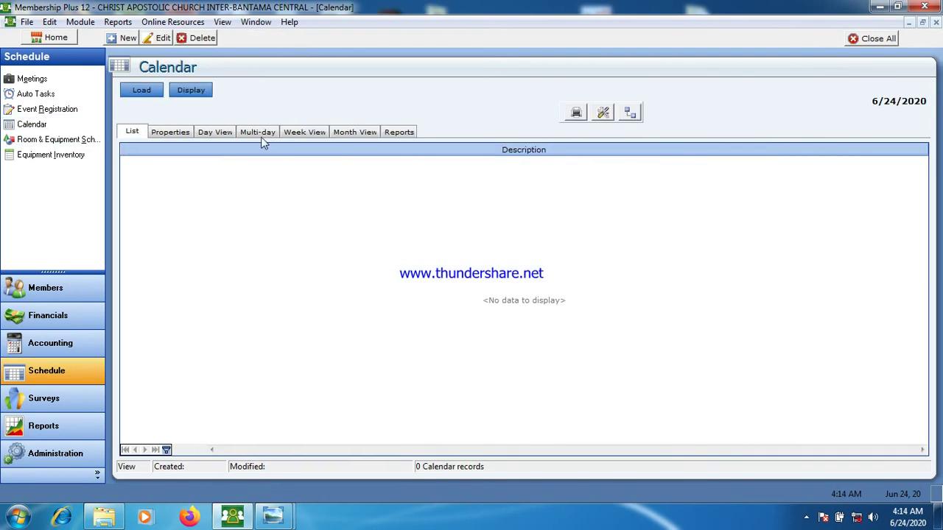
Step: Show the calendar's multi-day view and the event options for a Thursday 6/25 morning slot
{"action": "left_click", "coordinate": [271, 132]}
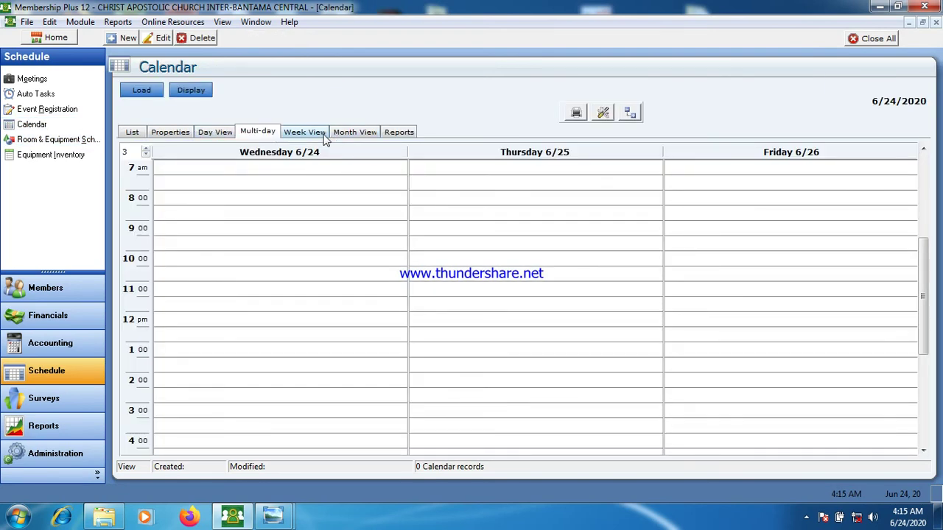
{"action": "right_click", "coordinate": [472, 250]}
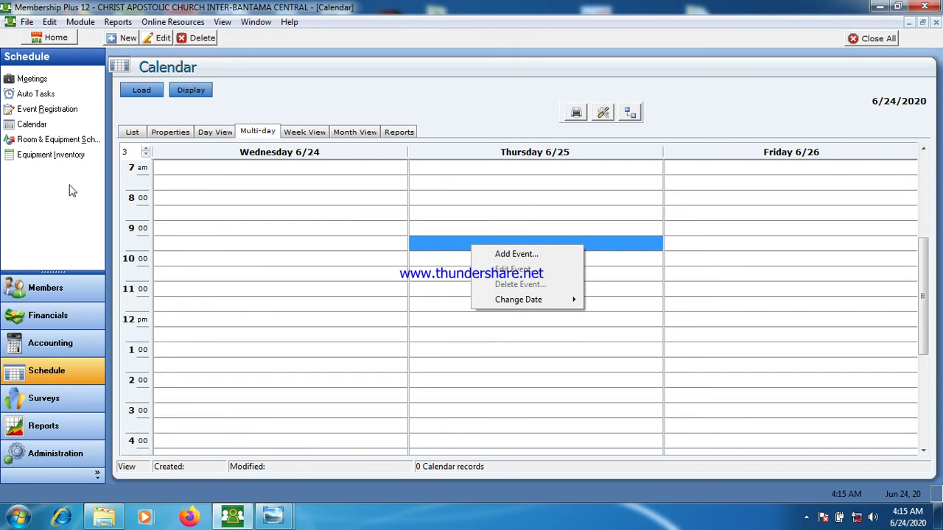
Step: Start a new record in the Room & Equipment Scheduler and look over its purpose and start date fields
{"action": "left_click", "coordinate": [53, 143]}
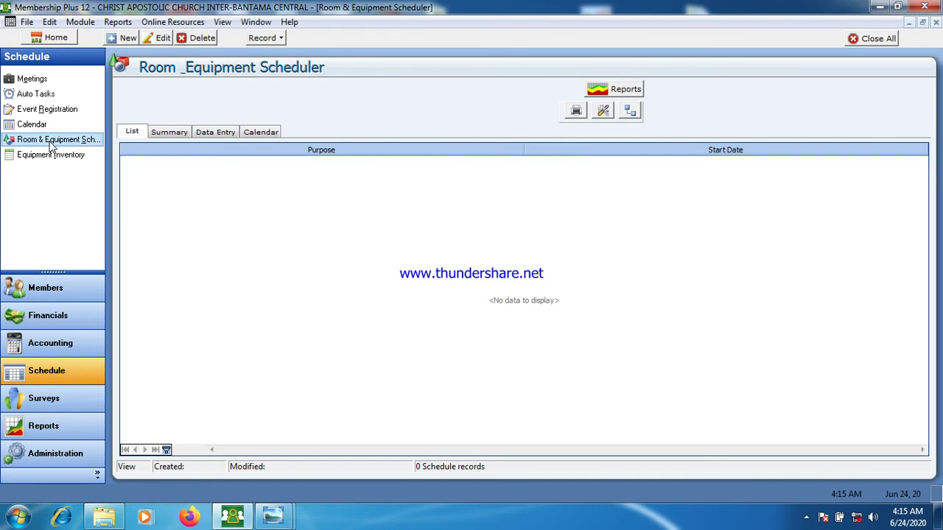
{"action": "left_click", "coordinate": [124, 38]}
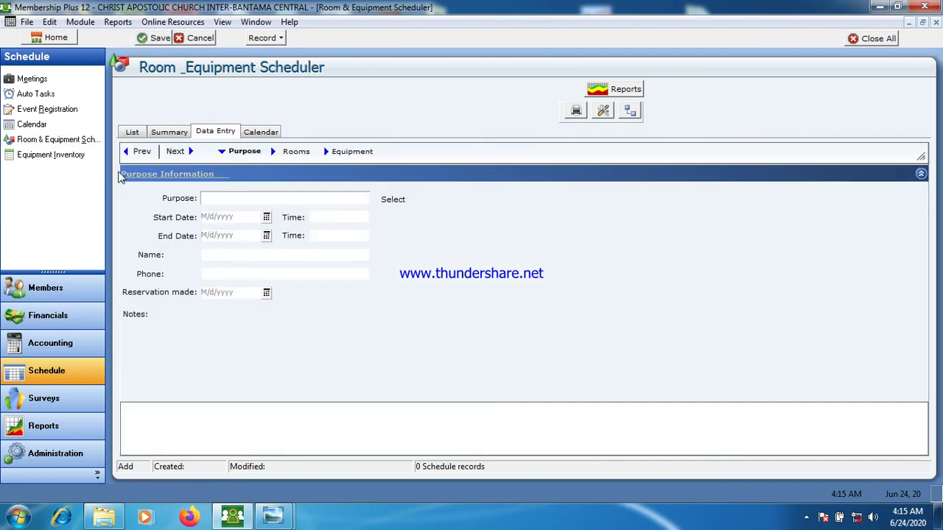
{"action": "left_click", "coordinate": [228, 198]}
{"action": "left_click", "coordinate": [241, 216]}
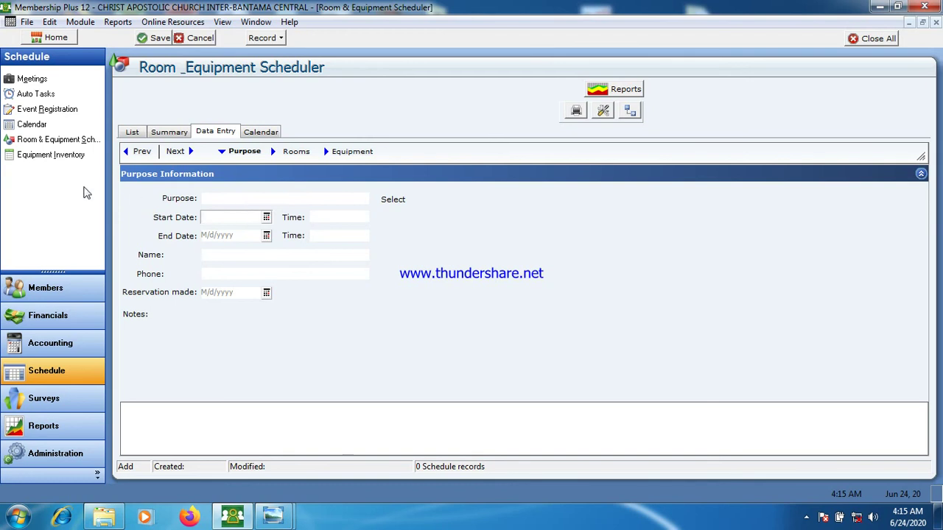
Step: Start a new record in Equipment Inventory, try the Audio type and set the type to Computer
{"action": "left_click", "coordinate": [33, 155]}
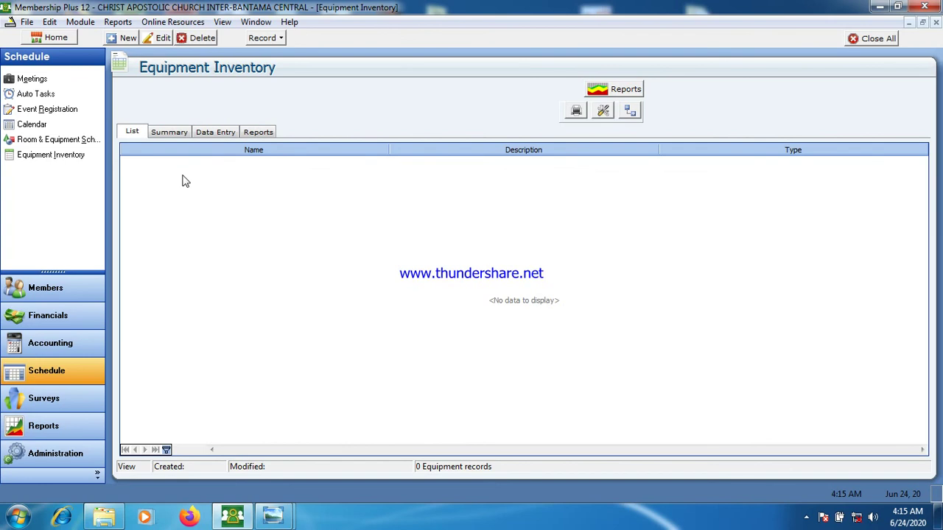
{"action": "left_click", "coordinate": [121, 38]}
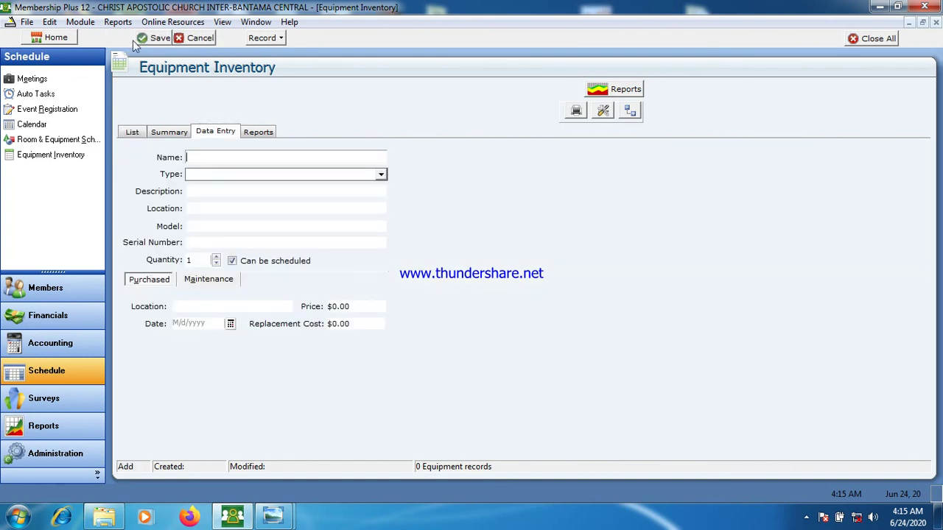
{"action": "left_click", "coordinate": [215, 157]}
{"action": "left_click", "coordinate": [228, 176]}
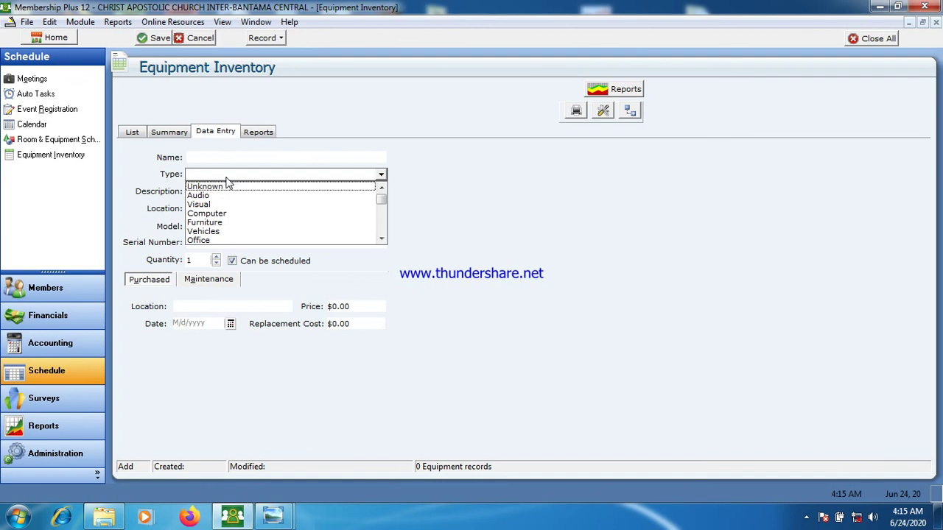
{"action": "left_click", "coordinate": [211, 195]}
{"action": "left_click", "coordinate": [214, 177]}
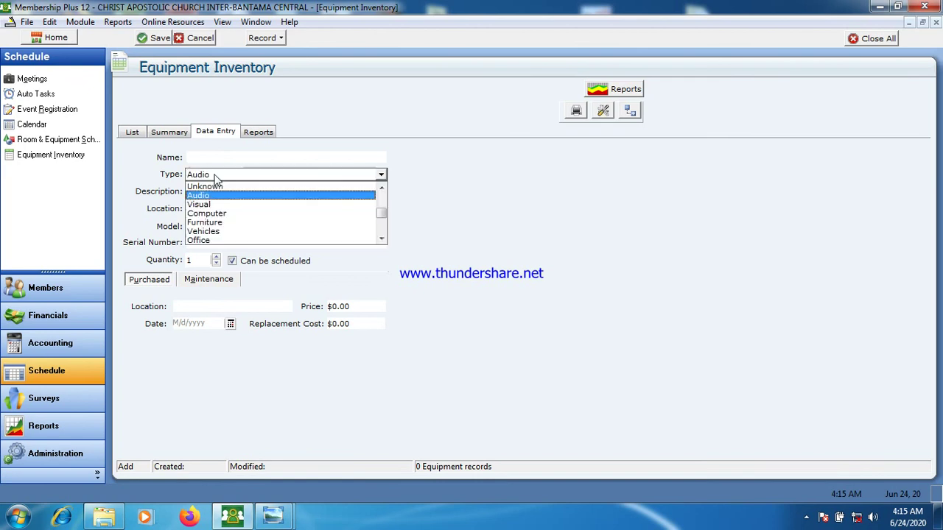
{"action": "left_click", "coordinate": [219, 212]}
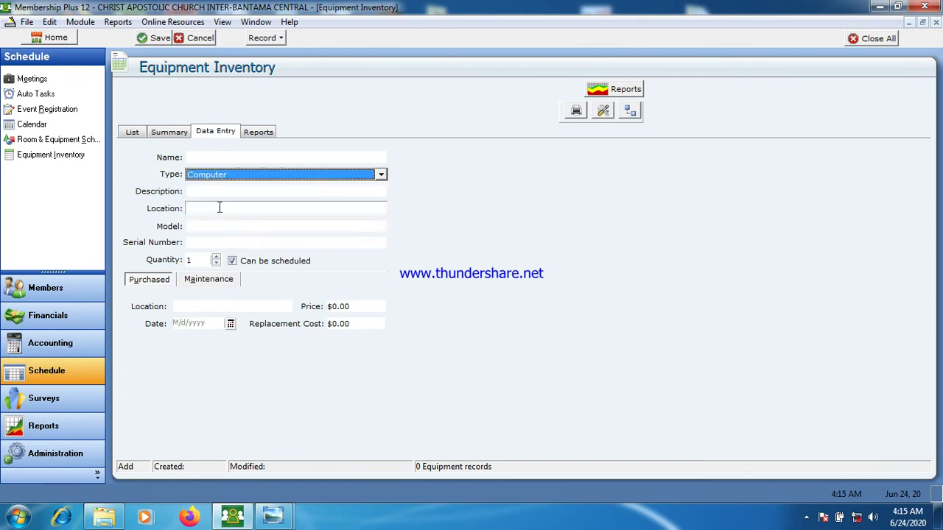
Step: Go through the new equipment record's location, model and purchase fields, then cancel the record
{"action": "left_click", "coordinate": [200, 202]}
{"action": "left_click", "coordinate": [212, 224]}
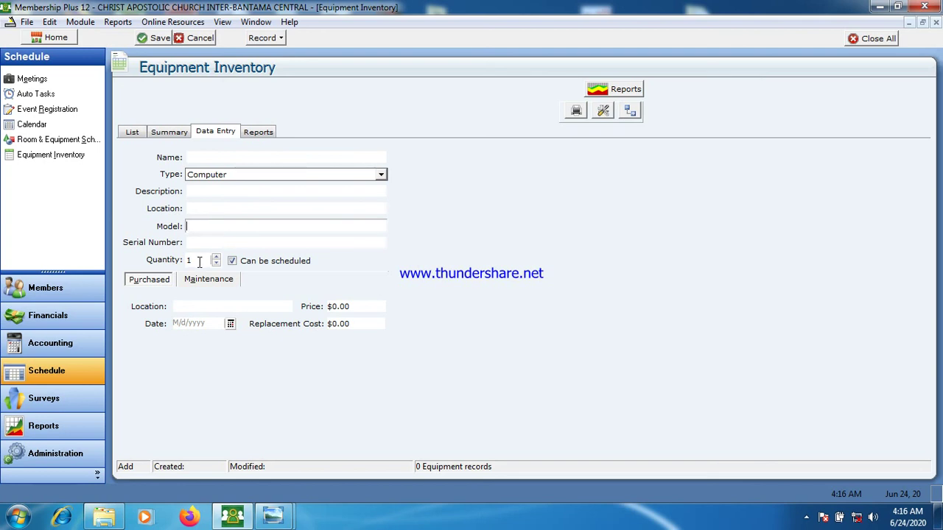
{"action": "left_click", "coordinate": [154, 282]}
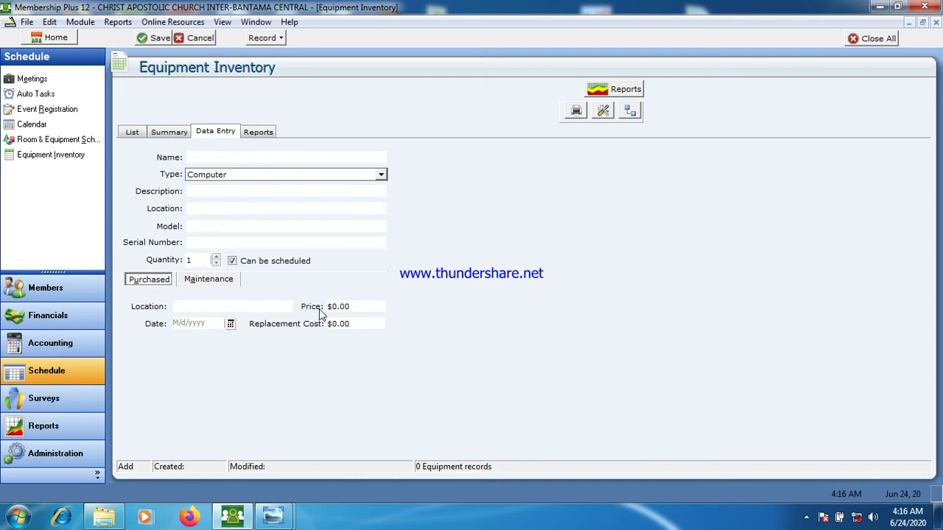
{"action": "left_click", "coordinate": [204, 306]}
{"action": "key", "text": "Tab"}
{"action": "left_click", "coordinate": [200, 38]}
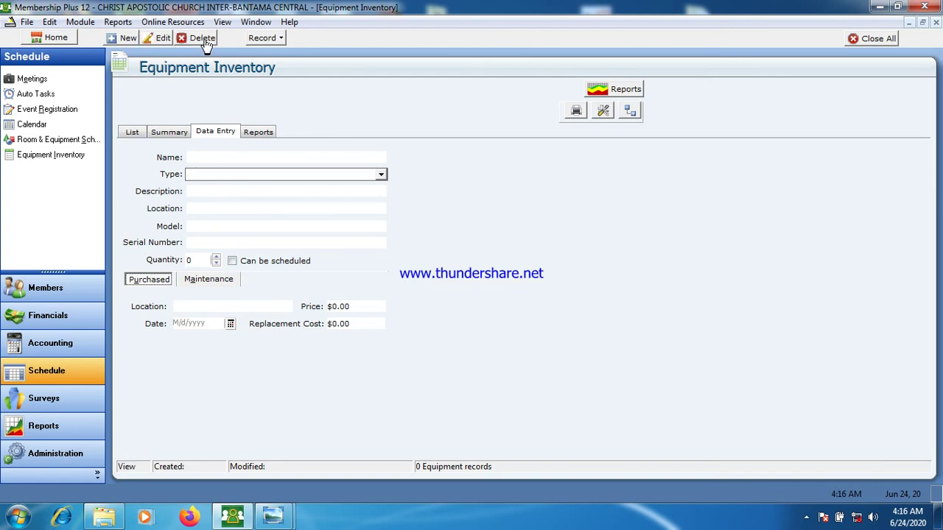
Step: Show the Survey Module, then open the Report Generator
{"action": "left_click", "coordinate": [63, 401]}
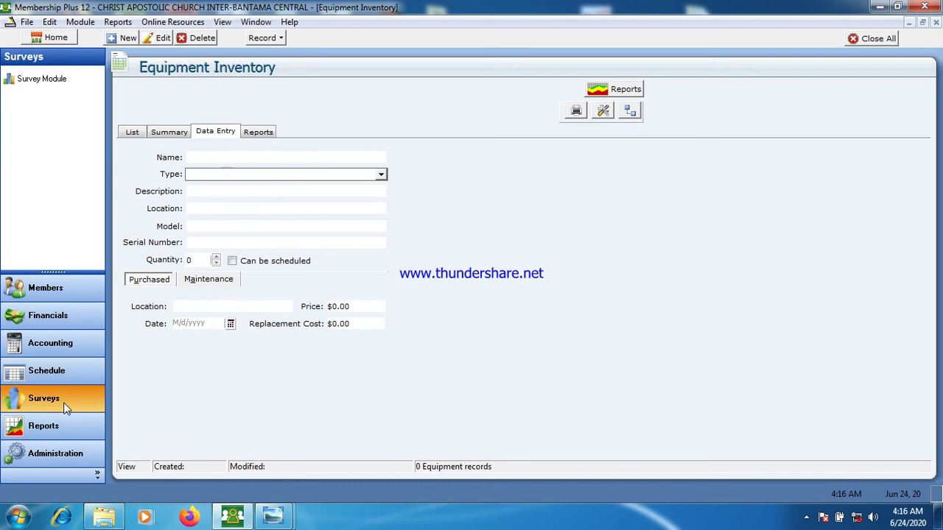
{"action": "left_click", "coordinate": [42, 81]}
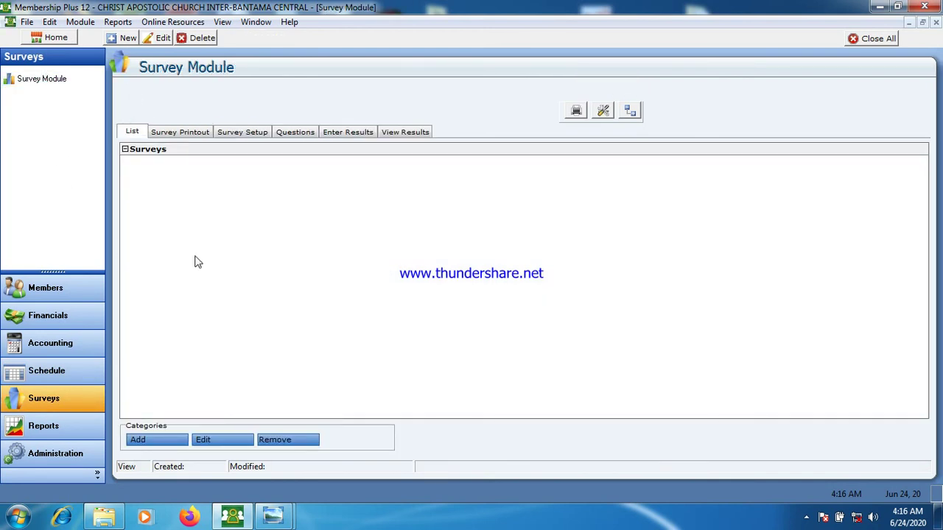
{"action": "left_click", "coordinate": [69, 425]}
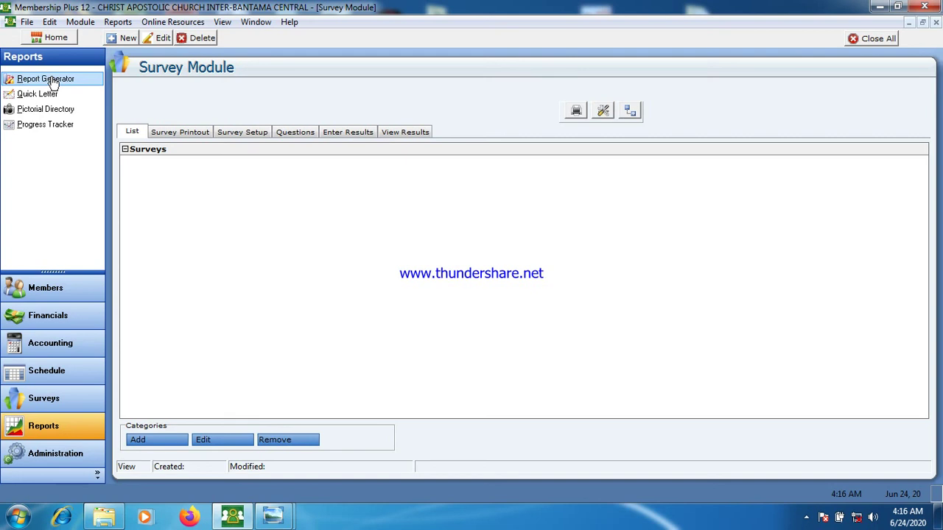
{"action": "left_click", "coordinate": [52, 81]}
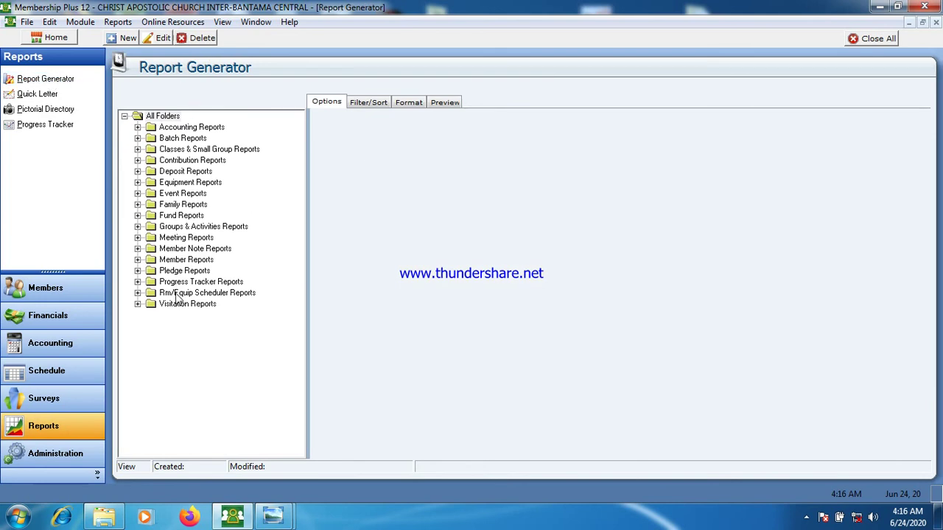
Step: Preview the Account Balances report from the Account Management folder of Accounting Reports and look through it
{"action": "left_click", "coordinate": [138, 128]}
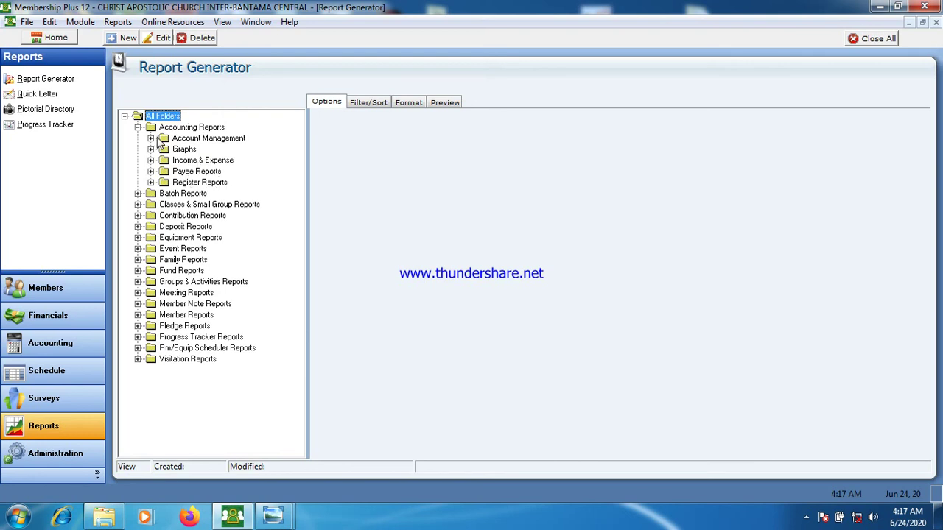
{"action": "left_click", "coordinate": [151, 139]}
{"action": "left_click", "coordinate": [221, 149]}
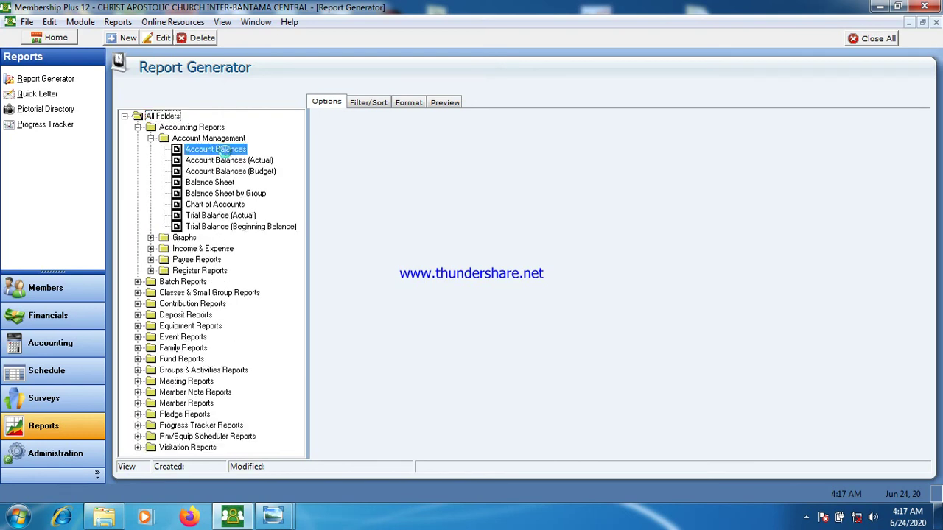
{"action": "left_click", "coordinate": [352, 232]}
{"action": "left_click", "coordinate": [446, 103]}
{"action": "left_click", "coordinate": [682, 140]}
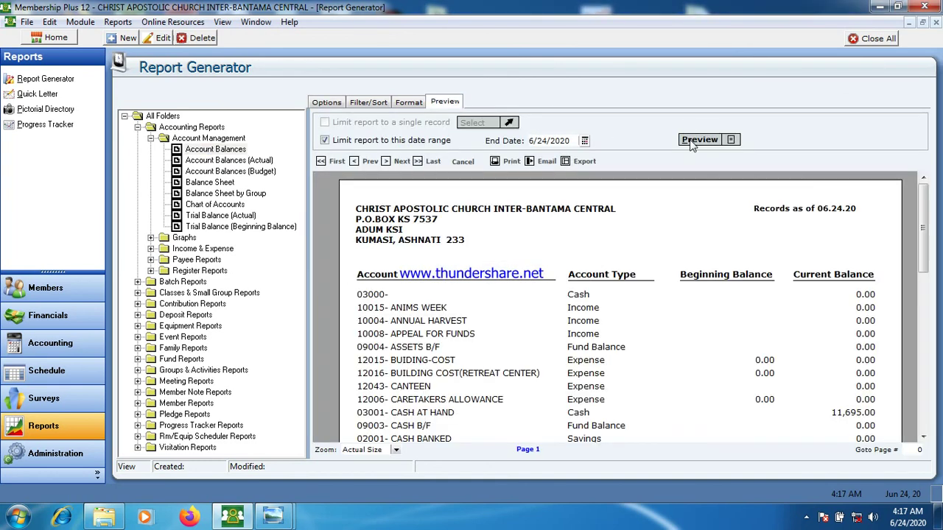
{"action": "left_click", "coordinate": [923, 329]}
{"action": "left_click_drag", "start_coordinate": [923, 329], "coordinate": [920, 232]}
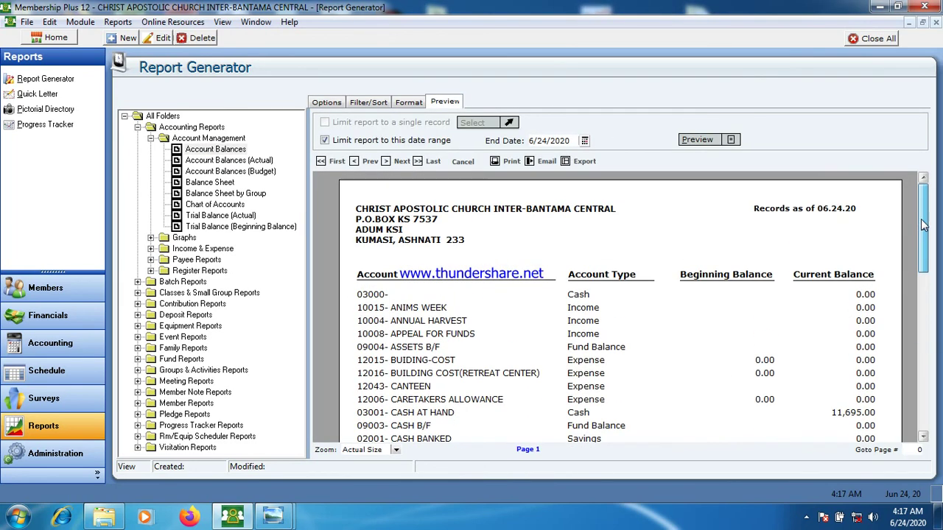
Step: Preview the Account Balances (Actual) and Account Balances (Budget) reports
{"action": "left_click", "coordinate": [257, 162]}
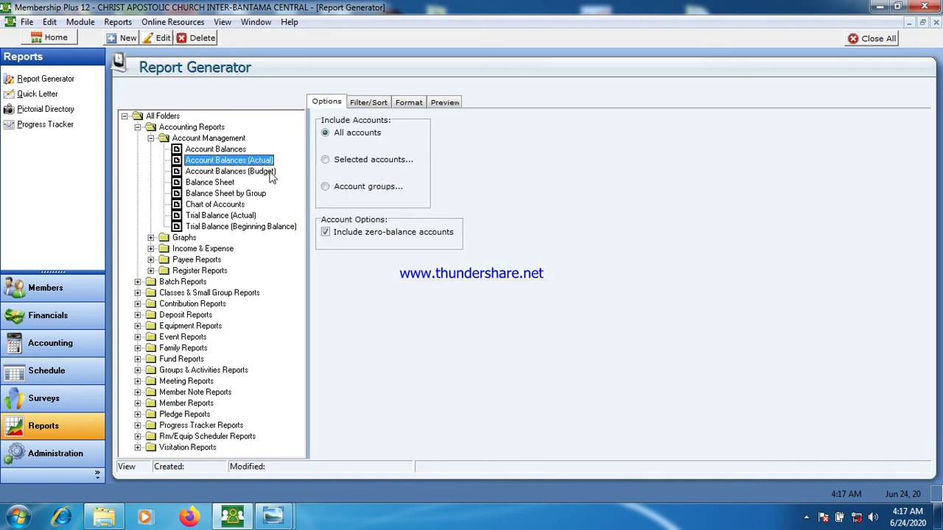
{"action": "left_click", "coordinate": [444, 102]}
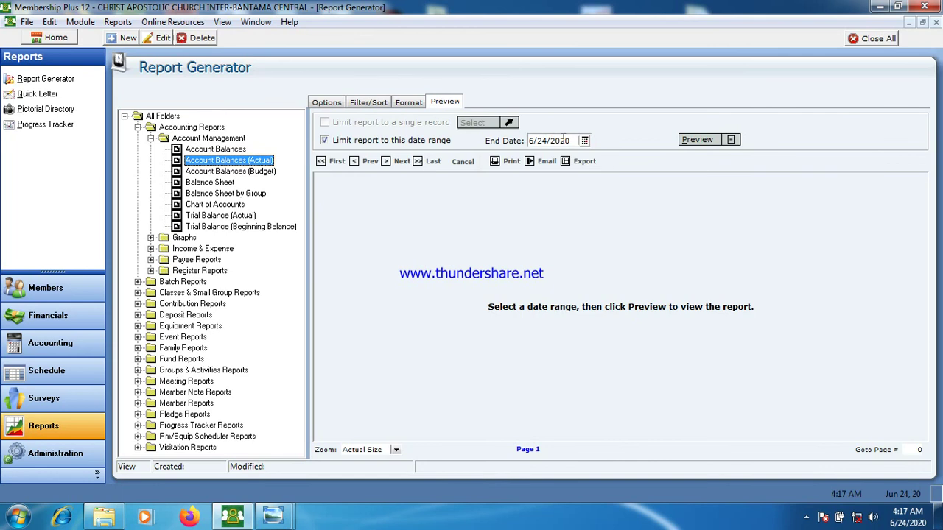
{"action": "left_click", "coordinate": [700, 142]}
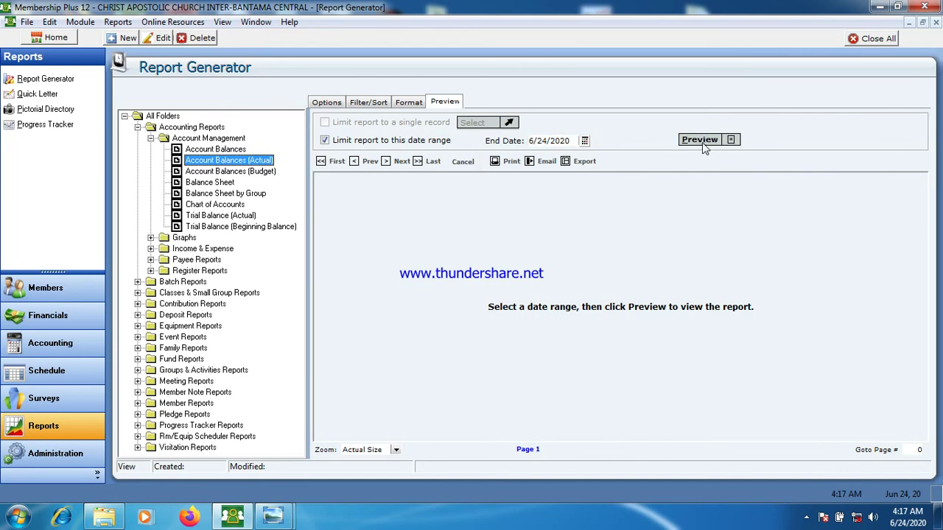
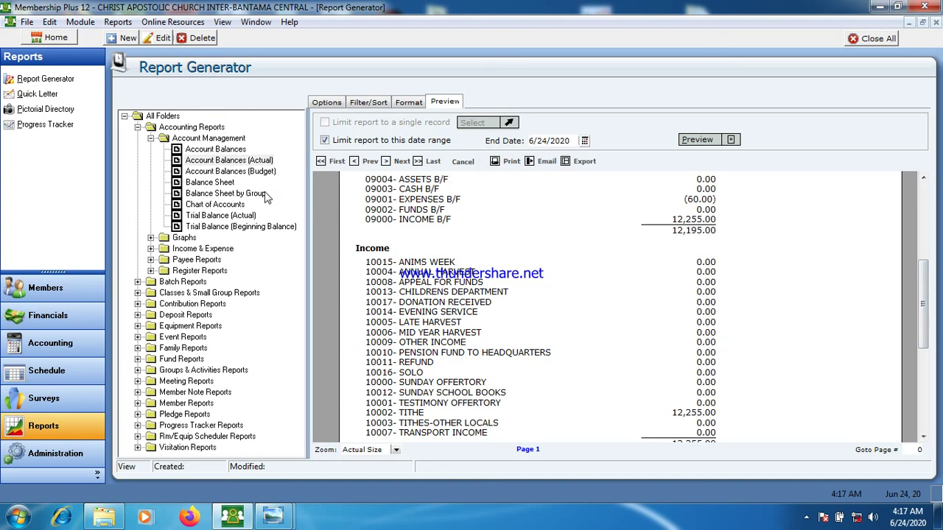
{"action": "left_click", "coordinate": [238, 171]}
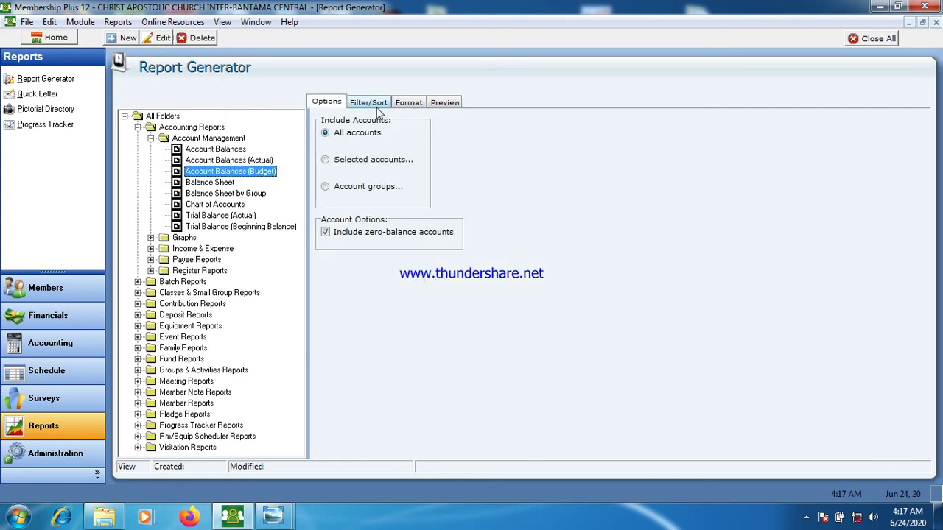
{"action": "left_click", "coordinate": [446, 103]}
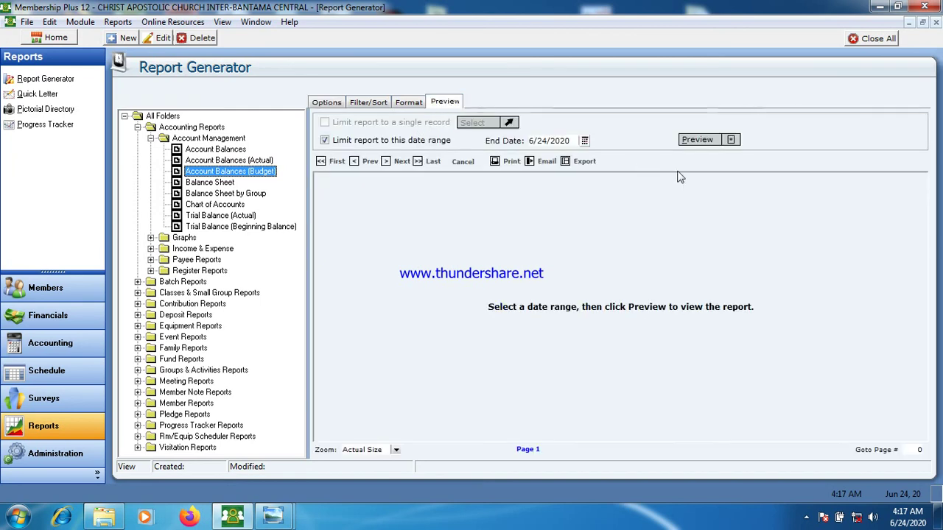
{"action": "left_click", "coordinate": [698, 141]}
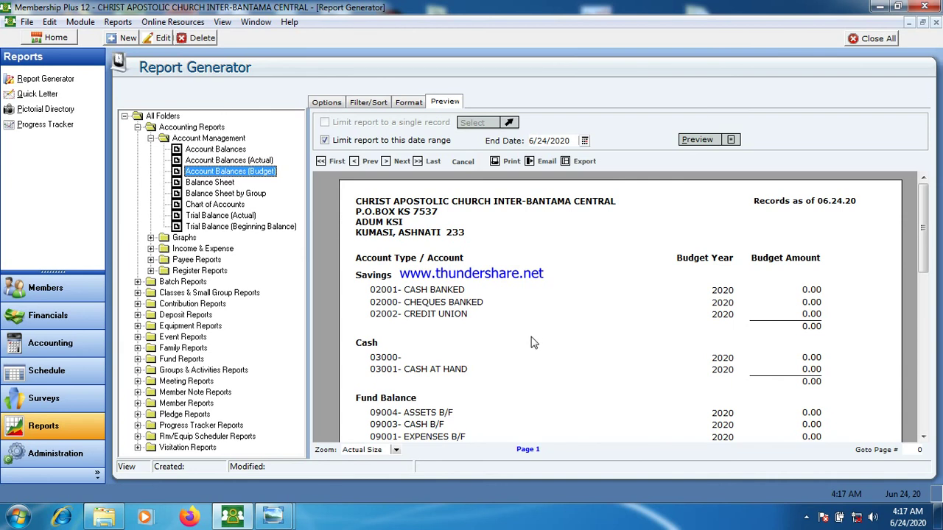
Step: Preview the Balance Sheet report and look through its assets and equity sections
{"action": "left_click", "coordinate": [212, 182]}
{"action": "left_click", "coordinate": [442, 102]}
{"action": "left_click", "coordinate": [695, 139]}
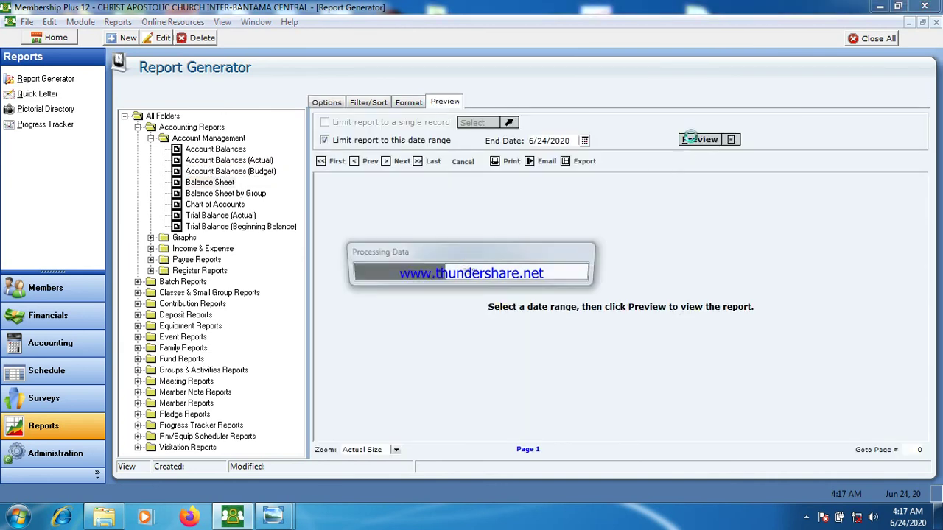
{"action": "mouse_move", "coordinate": [922, 220]}
{"action": "left_mouse_down"}
{"action": "mouse_move", "coordinate": [922, 383]}
{"action": "mouse_move", "coordinate": [918, 211]}
{"action": "left_mouse_up"}
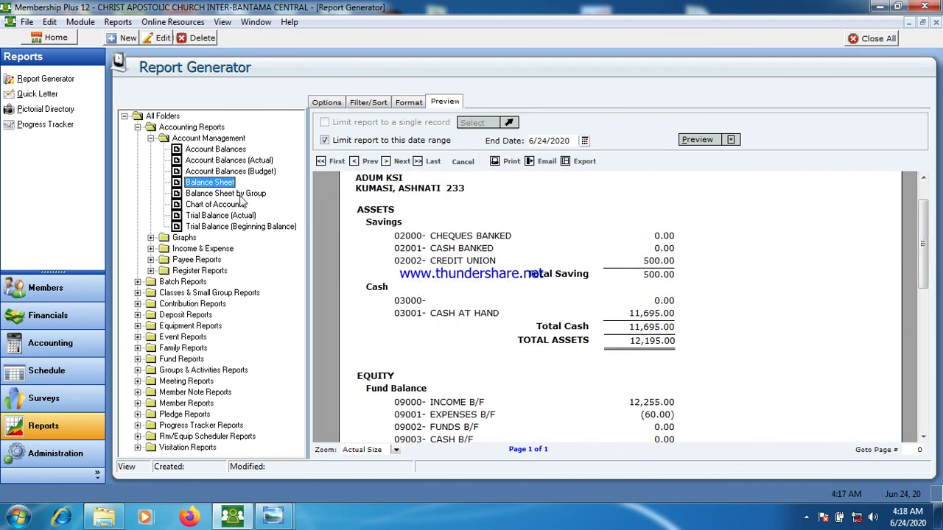
Step: Preview the Trial Balance (Actual) report and view its debit and credit totals
{"action": "left_click", "coordinate": [221, 215]}
{"action": "left_click", "coordinate": [444, 103]}
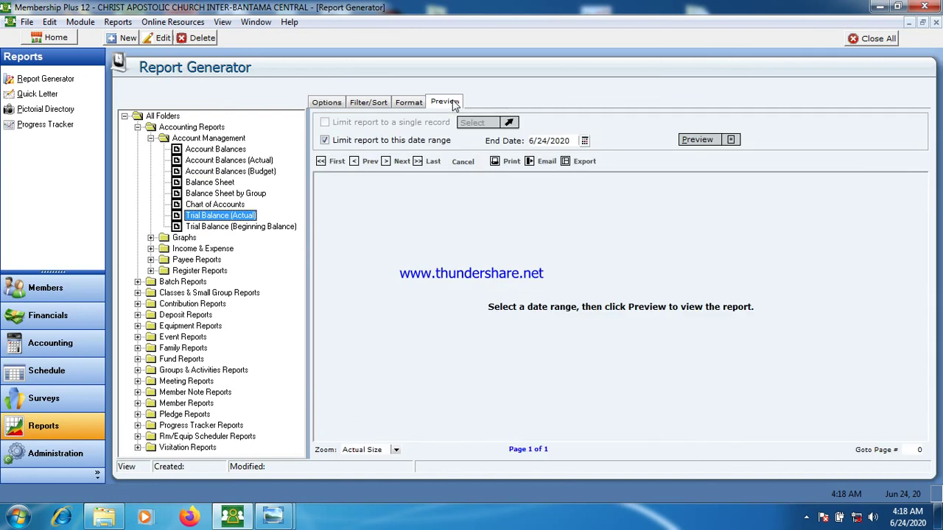
{"action": "left_click", "coordinate": [695, 139]}
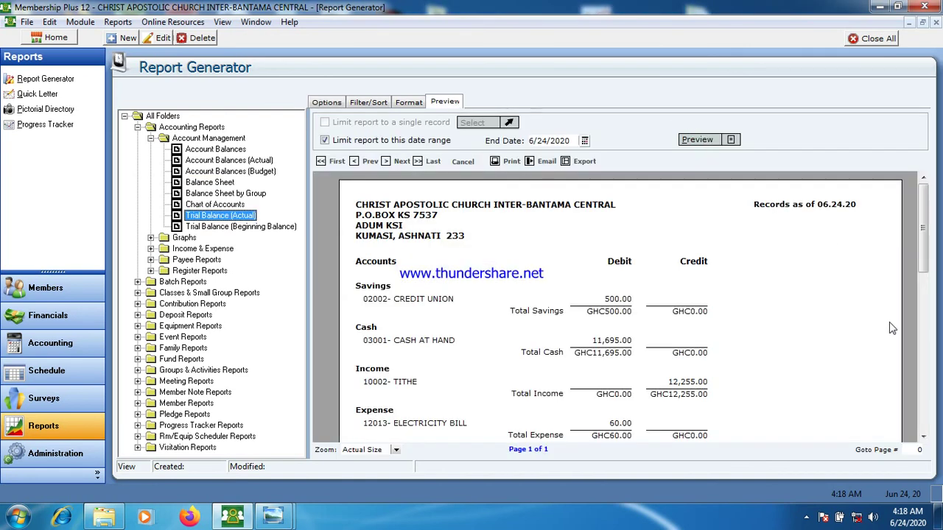
{"action": "left_click", "coordinate": [923, 359]}
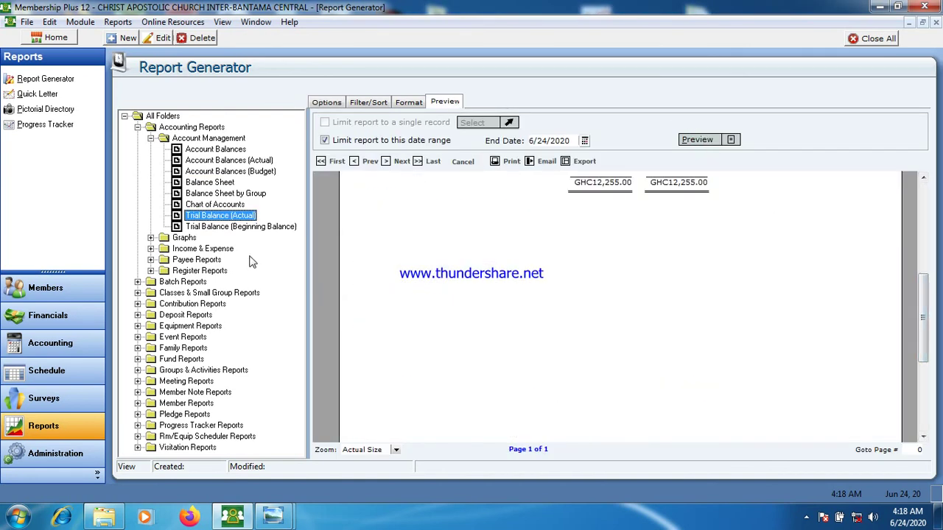
Step: Preview the Trial Balance (Beginning Balance) report, and collapse the Account Management folder
{"action": "left_click", "coordinate": [244, 228]}
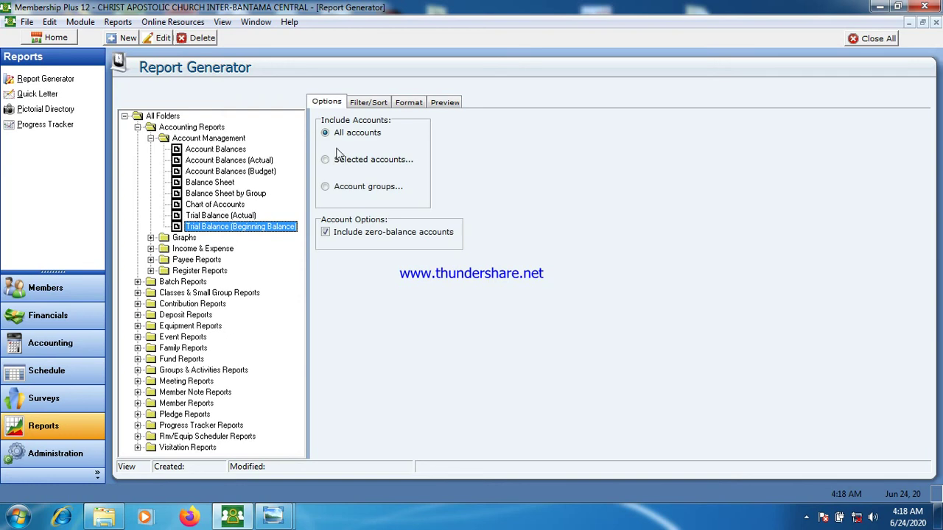
{"action": "left_click", "coordinate": [442, 102]}
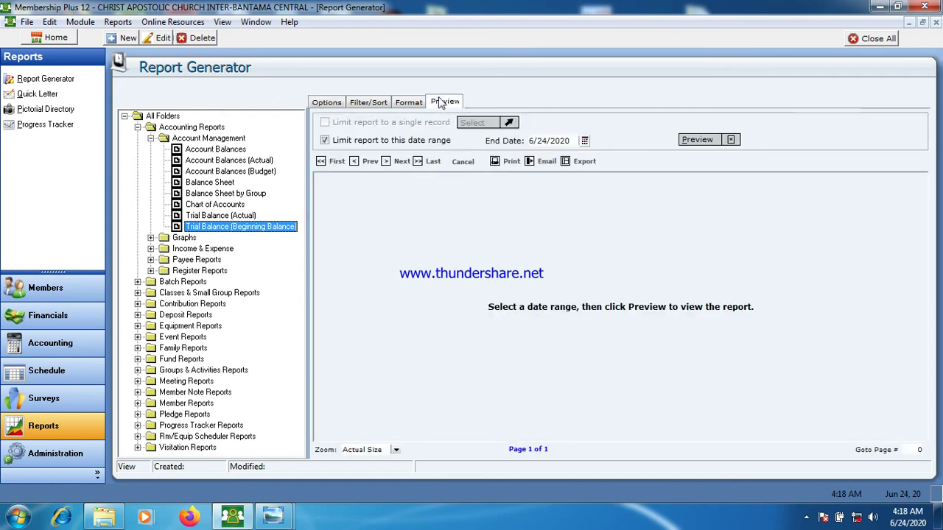
{"action": "left_click", "coordinate": [700, 140]}
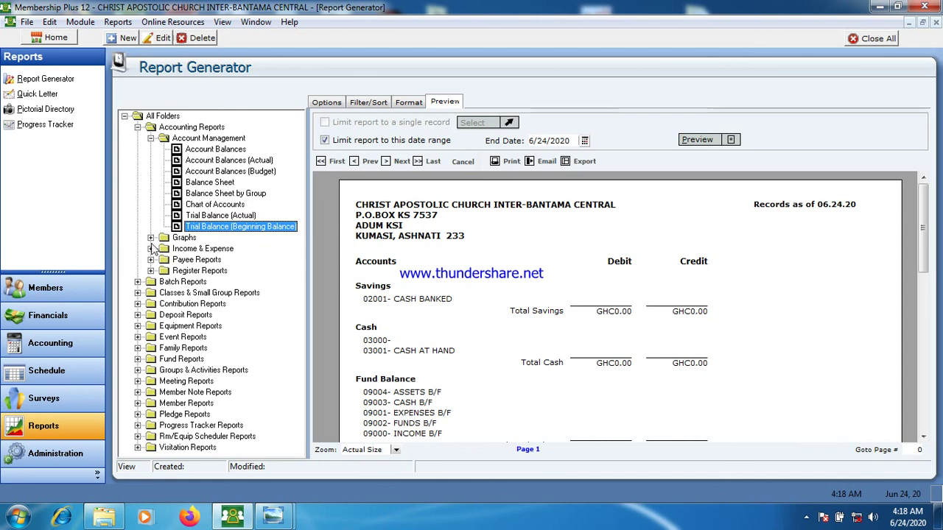
{"action": "left_click", "coordinate": [150, 138]}
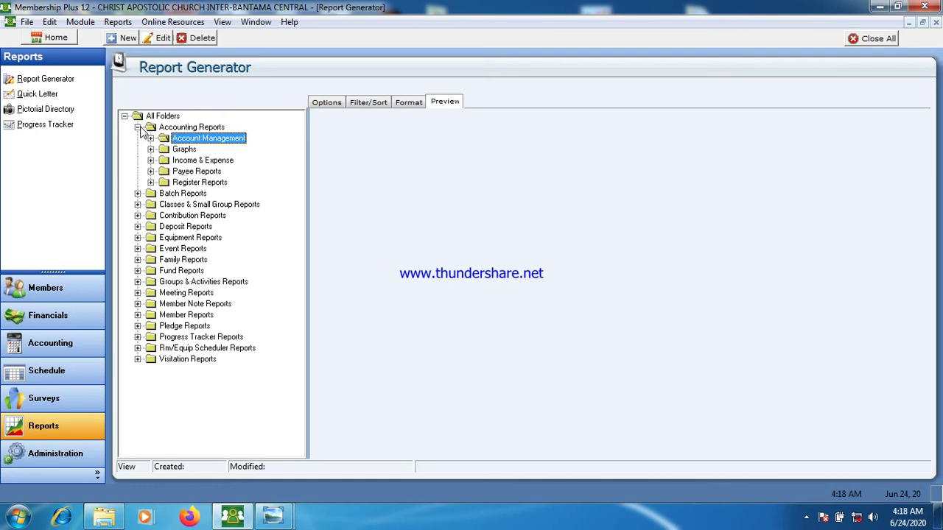
Step: View the Cash Inflows graph from the Graphs folder of Accounting Reports
{"action": "left_click", "coordinate": [151, 149]}
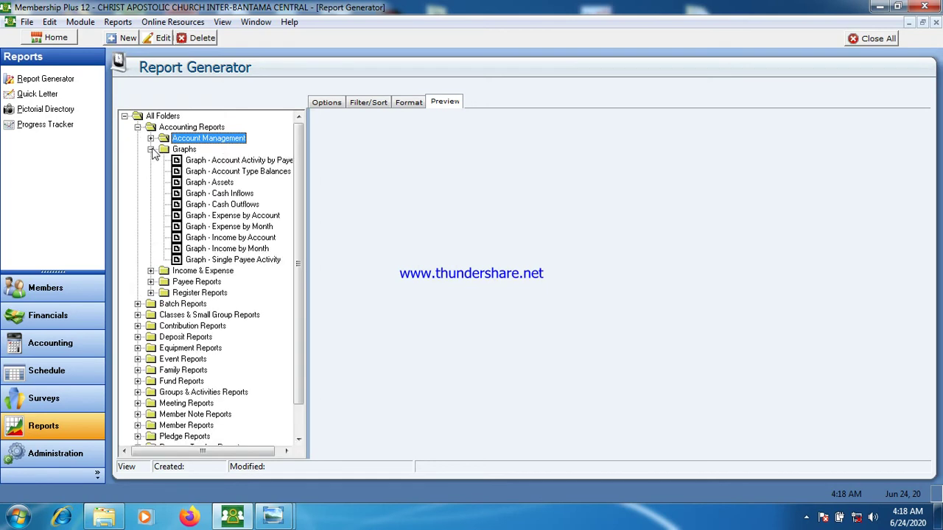
{"action": "left_click", "coordinate": [245, 196]}
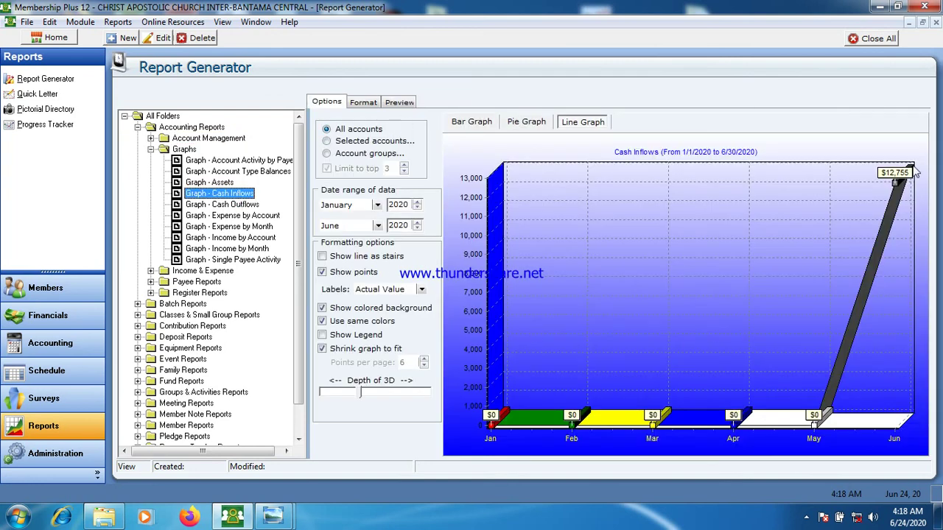
{"action": "left_click", "coordinate": [151, 150]}
Step: Preview the Actual (Totals) report from the Income & Expense folder and look through its income section
{"action": "left_click", "coordinate": [150, 161]}
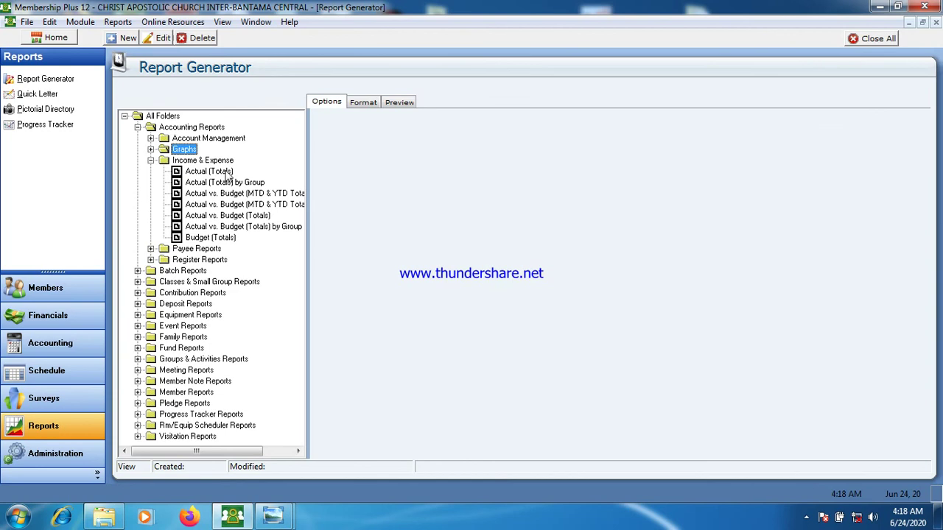
{"action": "left_click", "coordinate": [221, 172]}
{"action": "left_click", "coordinate": [449, 103]}
{"action": "left_click", "coordinate": [703, 141]}
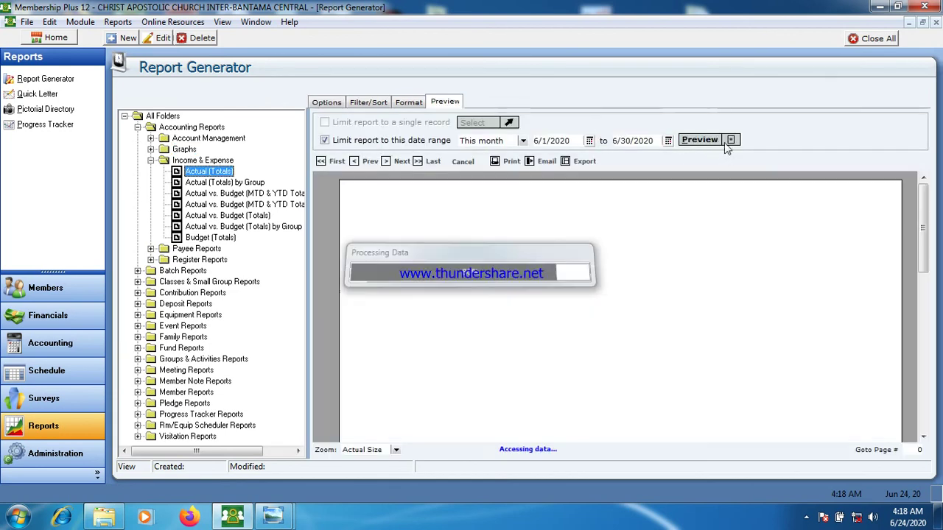
{"action": "scroll", "coordinate": [928, 257], "scroll_direction": "down", "scroll_amount": 3}
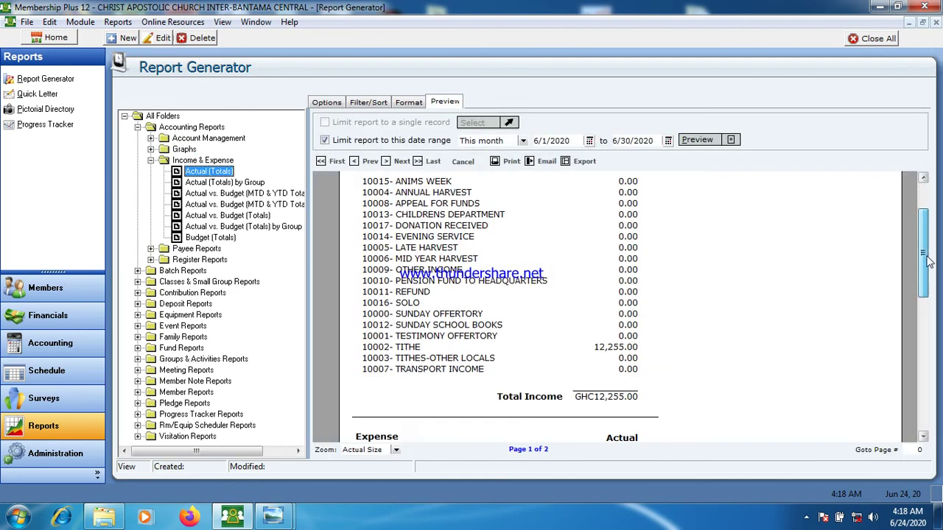
{"action": "left_click_drag", "start_coordinate": [928, 261], "coordinate": [902, 254]}
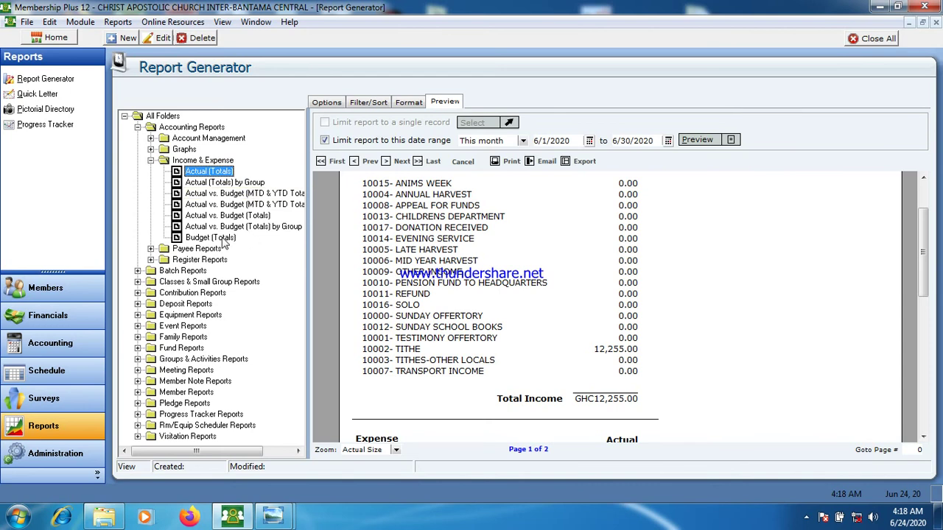
Step: Choose the Cash Flow (Details) report from Register Reports and include all listed cash and savings accounts
{"action": "left_click", "coordinate": [151, 260]}
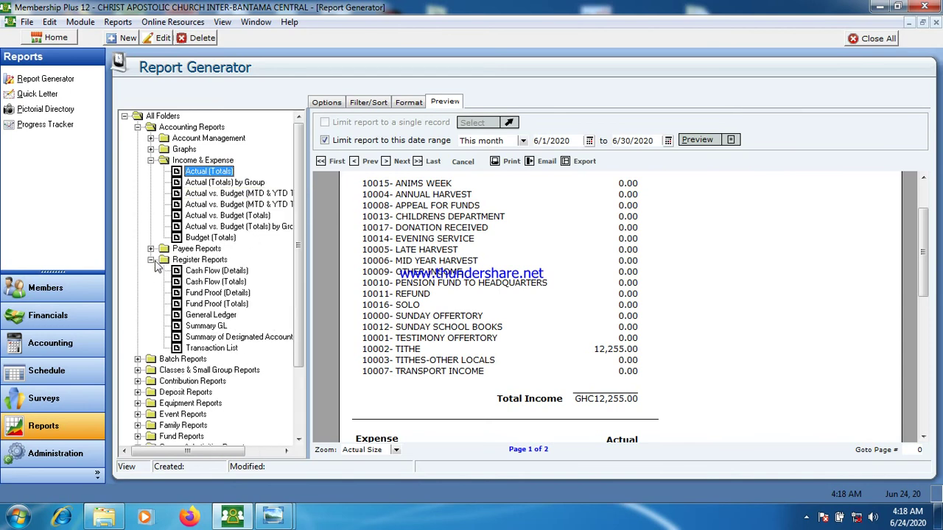
{"action": "left_click", "coordinate": [218, 271]}
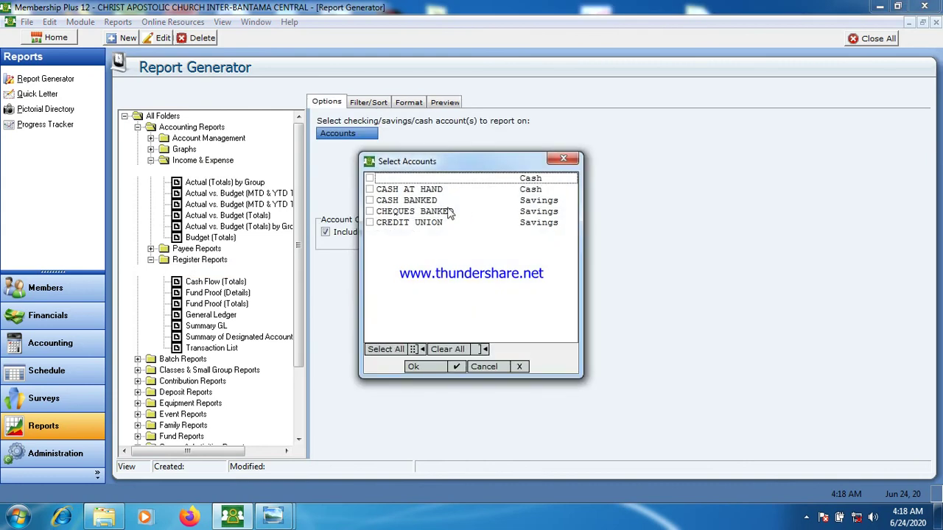
{"action": "left_click", "coordinate": [402, 346]}
{"action": "left_click", "coordinate": [409, 367]}
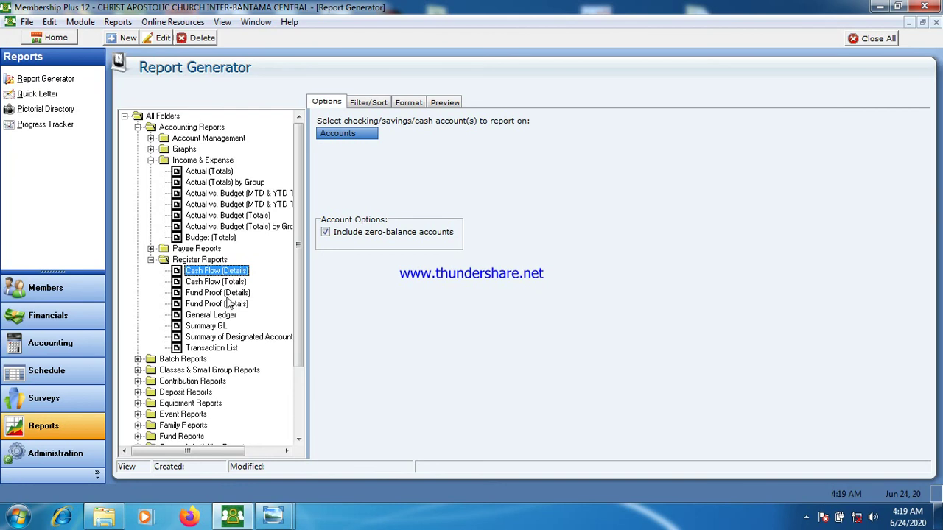
Step: Preview the General Ledger report from the Register Reports folder
{"action": "left_click", "coordinate": [203, 317]}
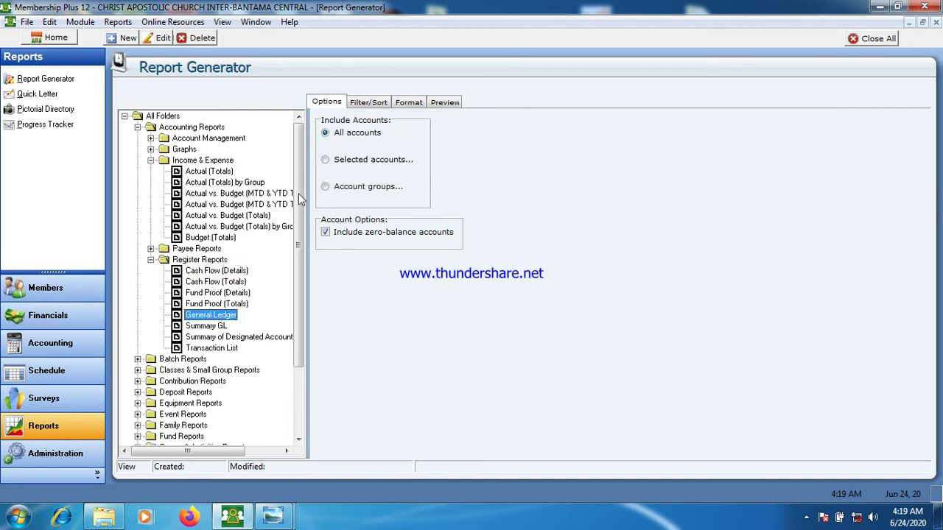
{"action": "left_click", "coordinate": [444, 102]}
{"action": "left_click", "coordinate": [696, 140]}
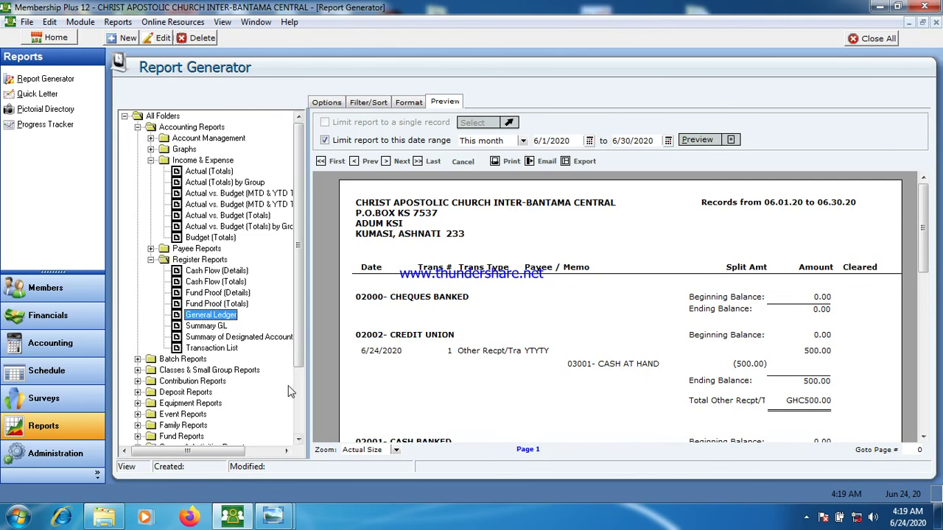
Step: Check which reports the Payee Reports folder offers, and collapse the Accounting Reports folder
{"action": "left_click", "coordinate": [150, 249]}
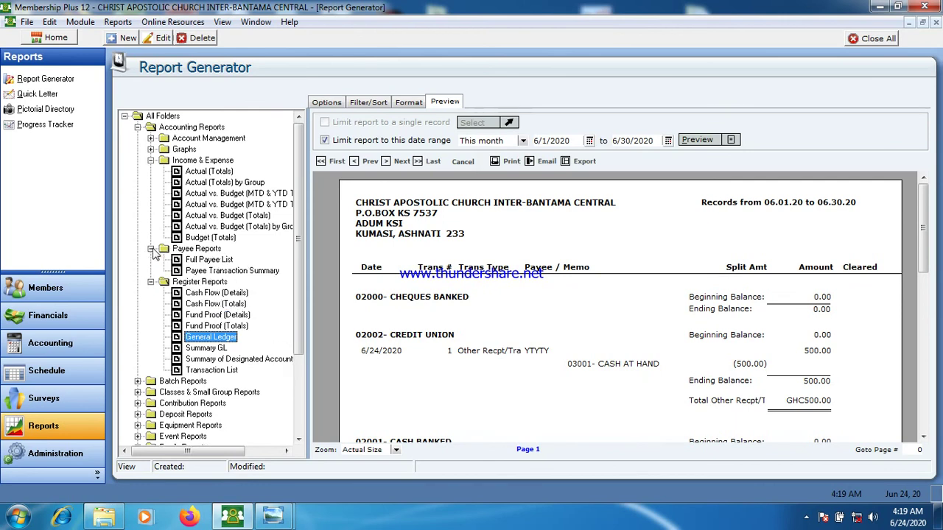
{"action": "left_click", "coordinate": [150, 249]}
{"action": "left_click", "coordinate": [150, 160]}
{"action": "left_click", "coordinate": [136, 127]}
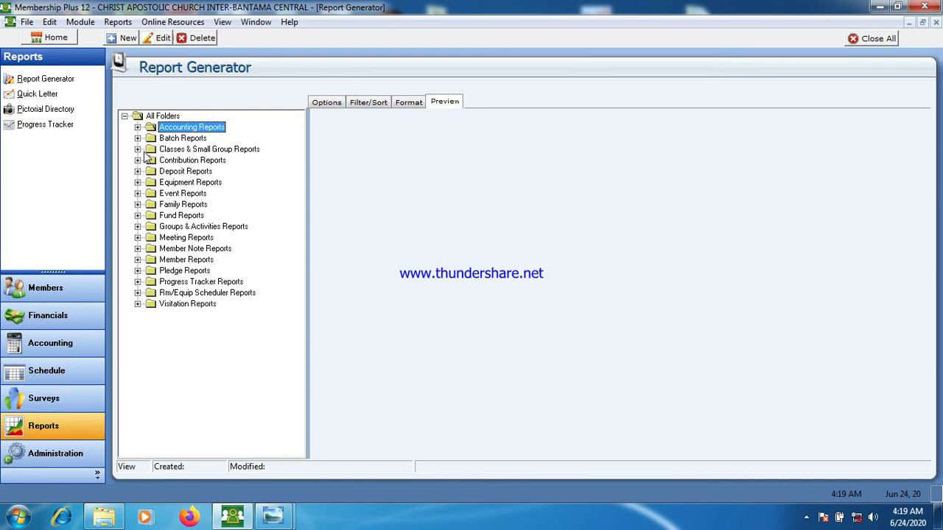
Step: Preview the 1-Line Contribution Detail and 1-Line Contribution Summary reports from the Contribution Reports folder
{"action": "left_click", "coordinate": [138, 161]}
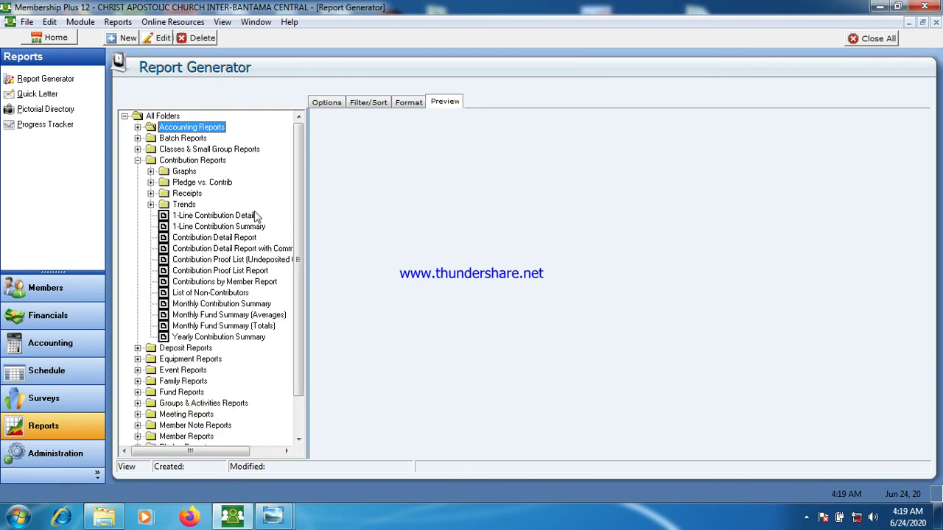
{"action": "left_click", "coordinate": [231, 216]}
{"action": "left_click", "coordinate": [404, 103]}
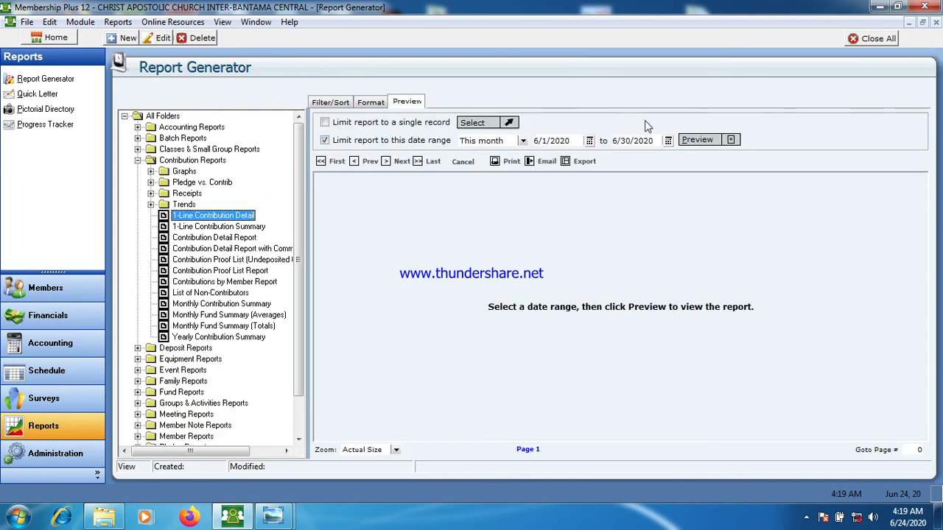
{"action": "left_click", "coordinate": [697, 140]}
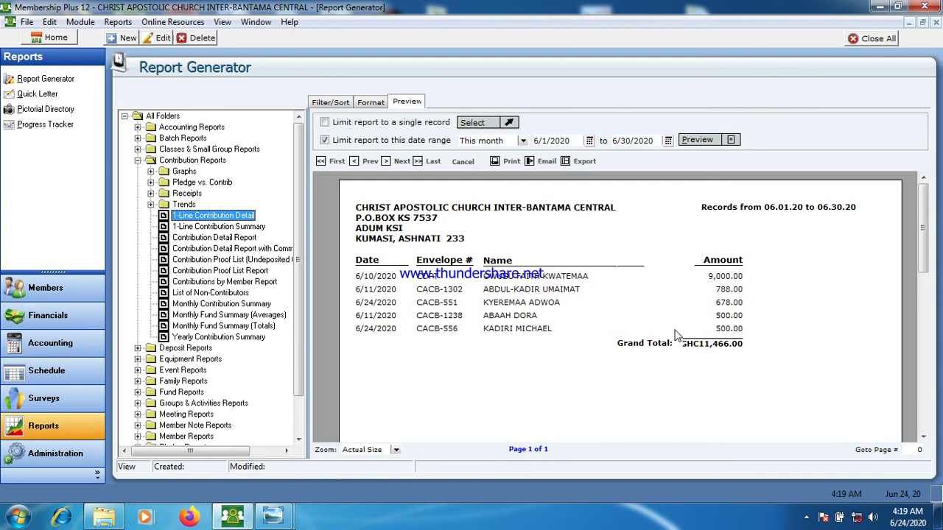
{"action": "left_click", "coordinate": [221, 227]}
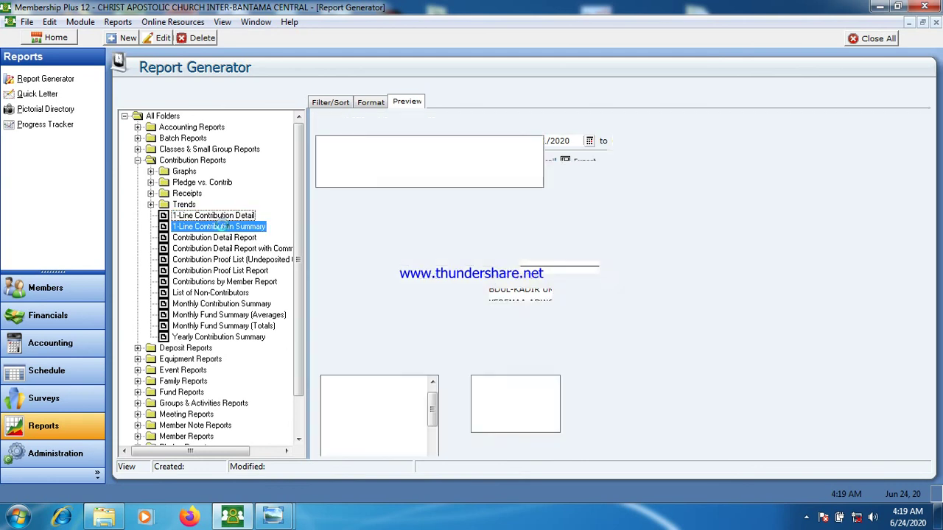
{"action": "left_click", "coordinate": [406, 102]}
{"action": "left_click", "coordinate": [700, 140]}
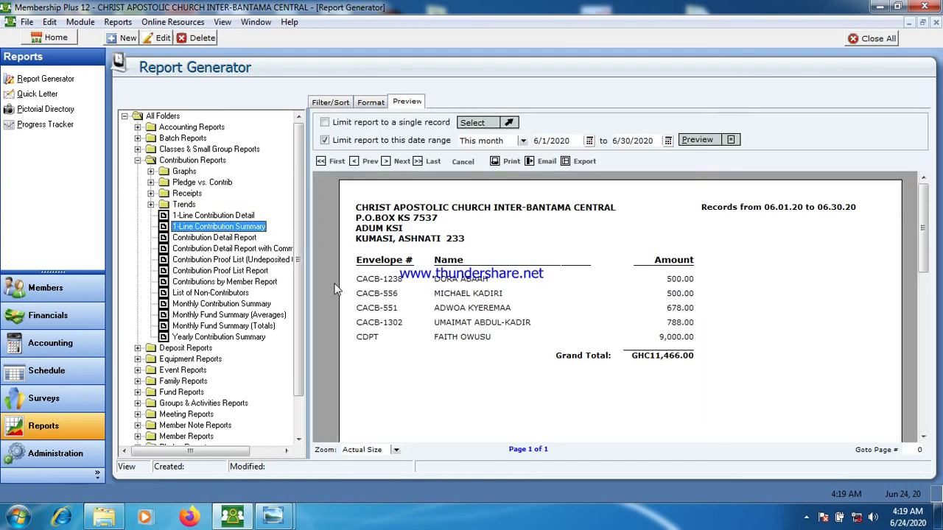
Step: Preview the Contributions by Member Report
{"action": "left_click", "coordinate": [225, 282]}
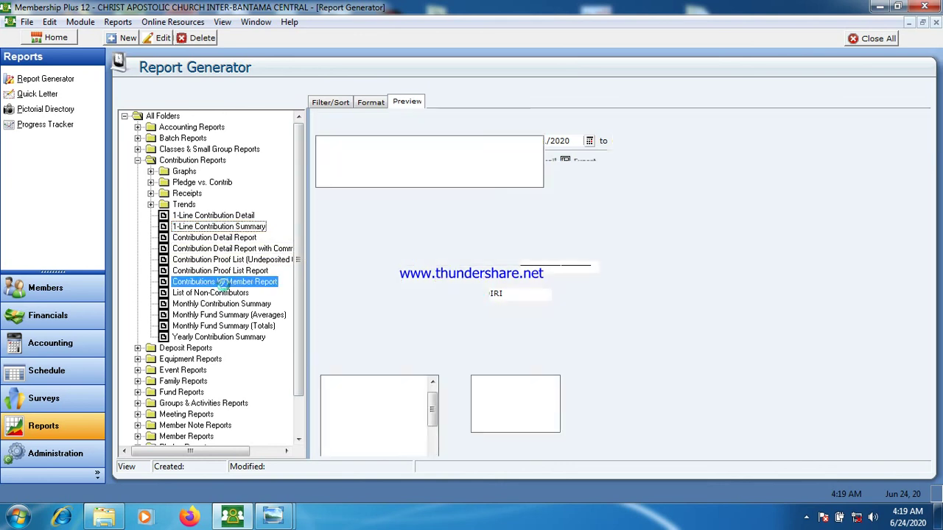
{"action": "left_click", "coordinate": [407, 103]}
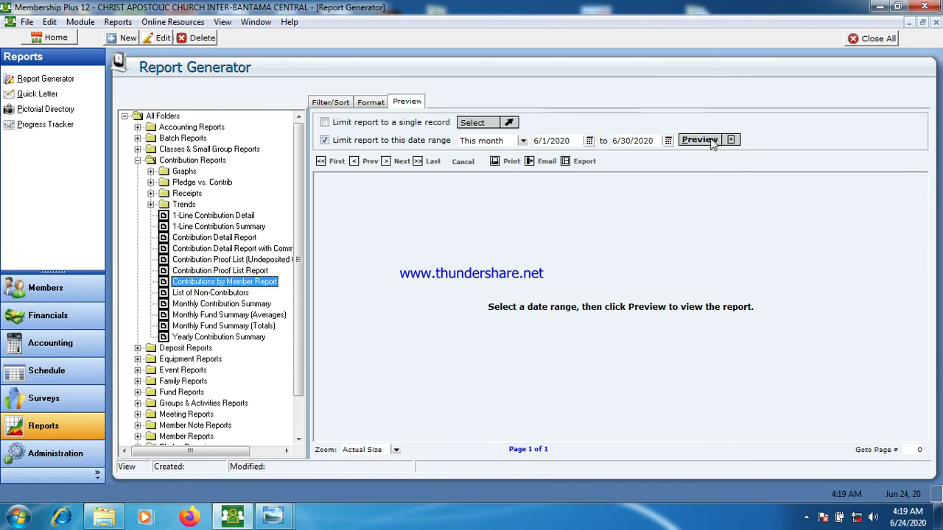
{"action": "left_click", "coordinate": [699, 140]}
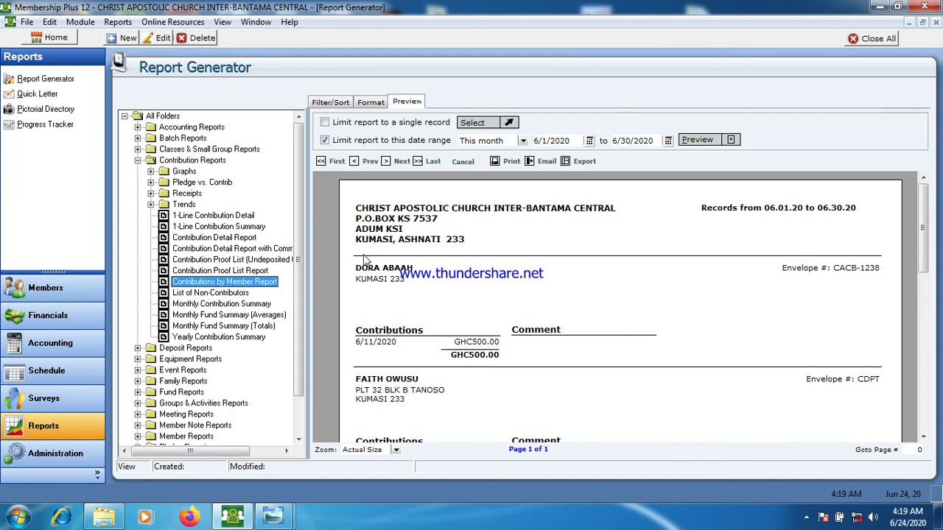
Step: Preview the List of Non-Contributors report, look through its entries, and collapse the Contribution Reports folder
{"action": "left_click", "coordinate": [215, 293]}
{"action": "left_click", "coordinate": [410, 102]}
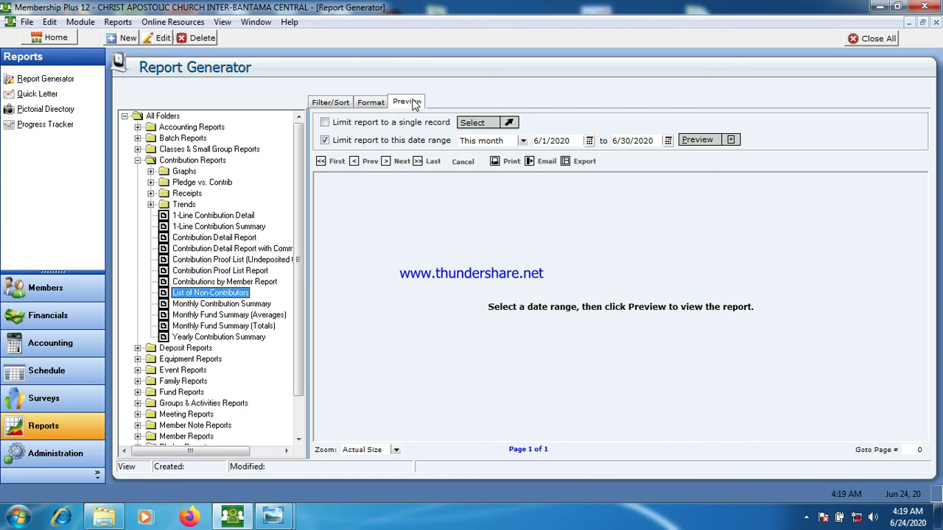
{"action": "left_click", "coordinate": [694, 139]}
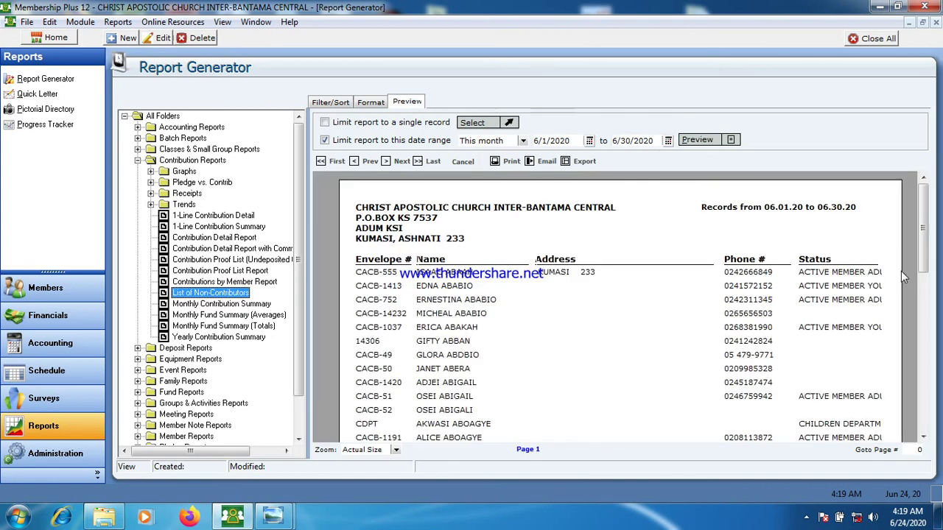
{"action": "scroll", "coordinate": [904, 276], "scroll_direction": "down", "scroll_amount": 5}
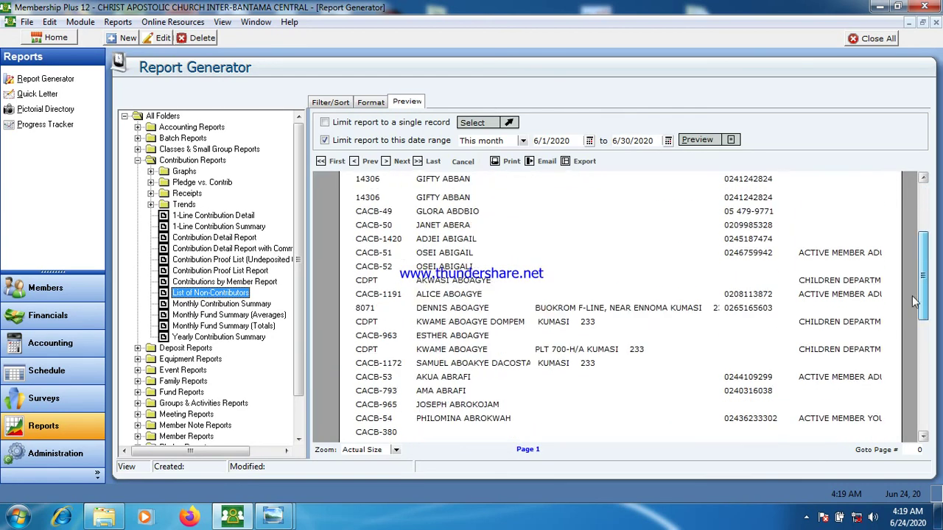
{"action": "scroll", "coordinate": [916, 300], "scroll_direction": "up", "scroll_amount": 5}
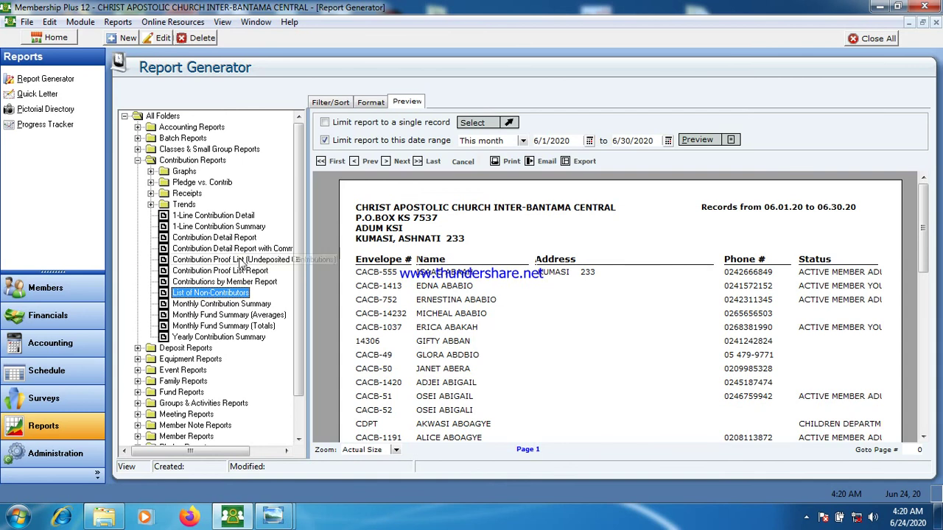
{"action": "left_click", "coordinate": [137, 161]}
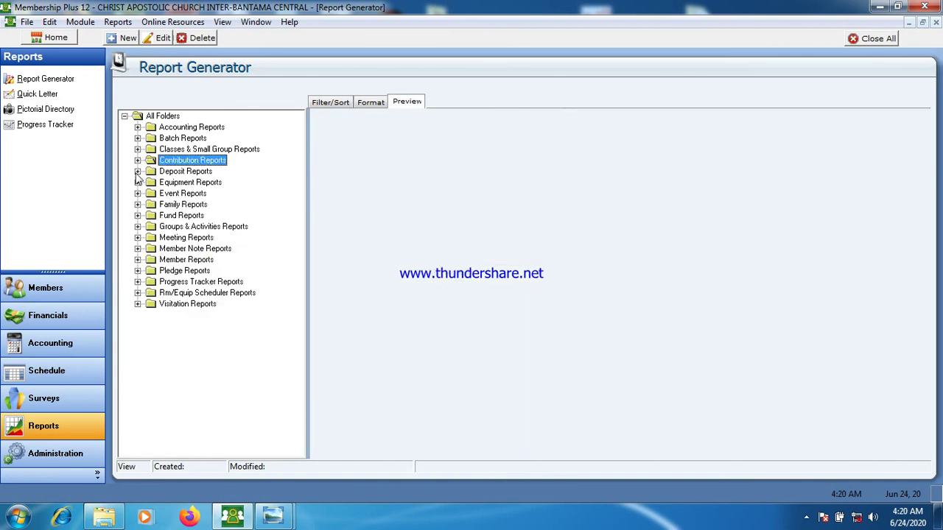
Step: Check which reports the Equipment Reports and Fund Reports folders contain
{"action": "left_click", "coordinate": [138, 182]}
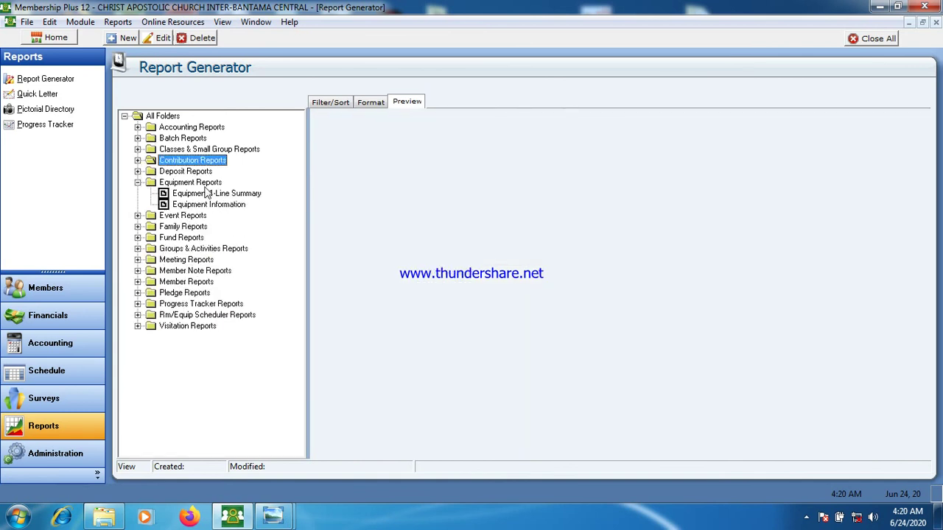
{"action": "left_click", "coordinate": [138, 183]}
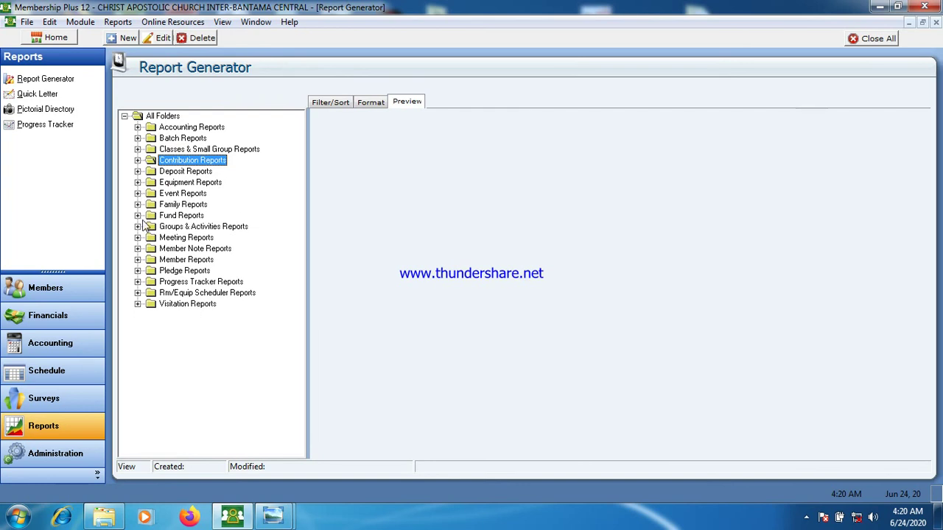
{"action": "left_click", "coordinate": [139, 216]}
{"action": "left_click", "coordinate": [139, 216]}
Step: Preview the Group List by Member report from the Groups & Activities Reports folder, and collapse that folder
{"action": "left_click", "coordinate": [138, 227]}
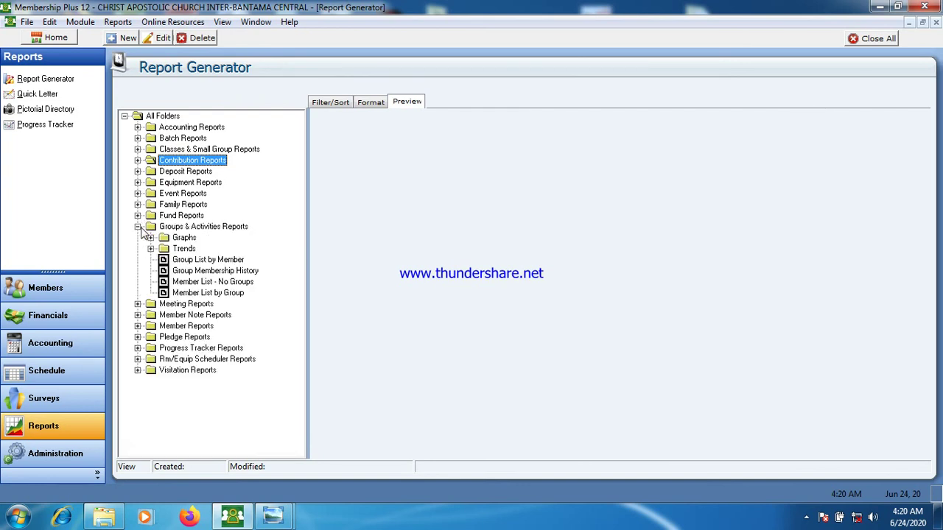
{"action": "left_click", "coordinate": [202, 260]}
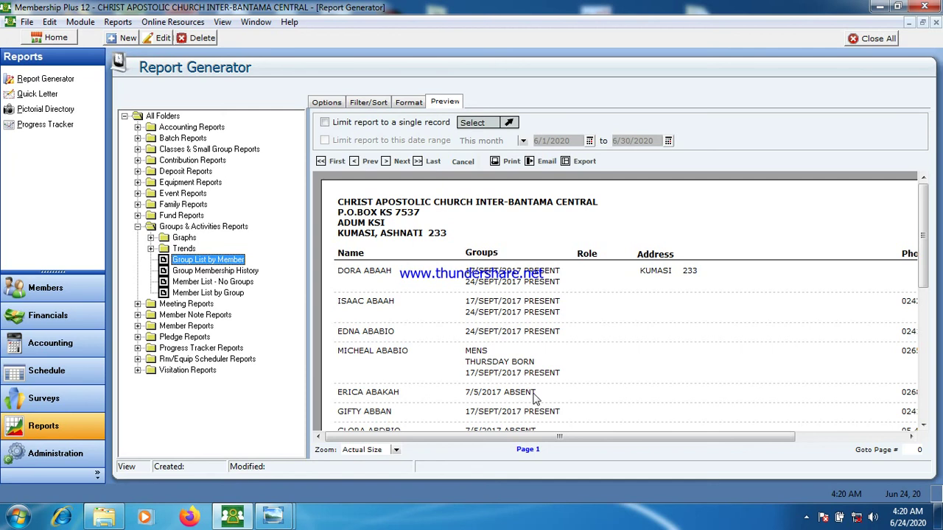
{"action": "left_click", "coordinate": [137, 227]}
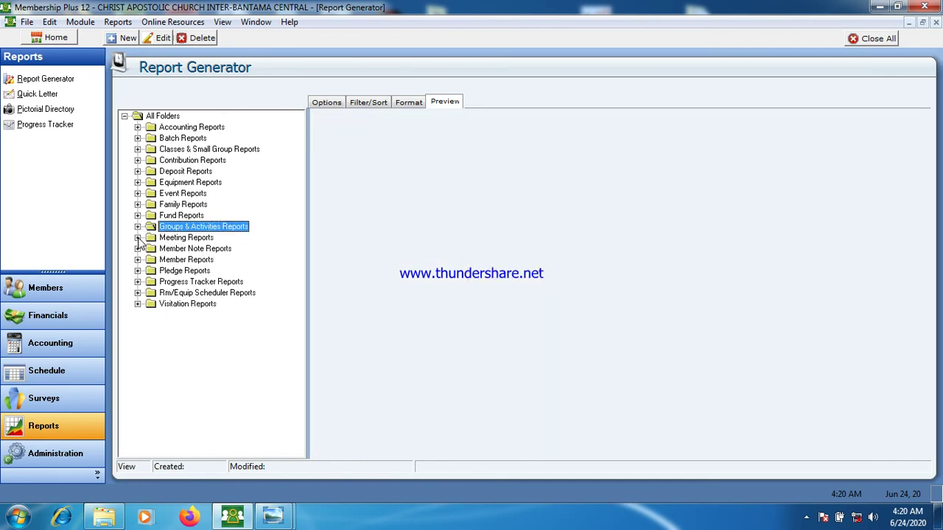
Step: Open the Gender graph from the Graphs subfolder of Member Reports
{"action": "left_click", "coordinate": [138, 259]}
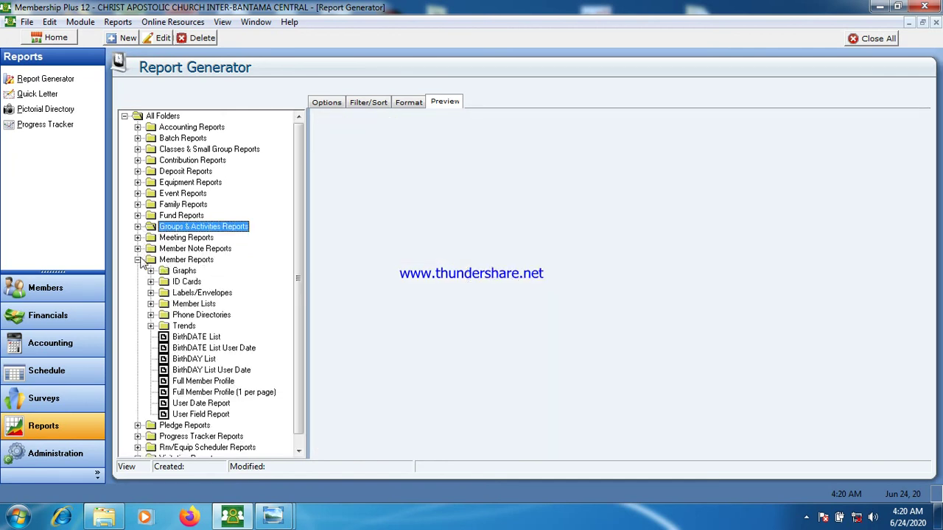
{"action": "left_click", "coordinate": [169, 271]}
{"action": "double_click", "coordinate": [171, 272]}
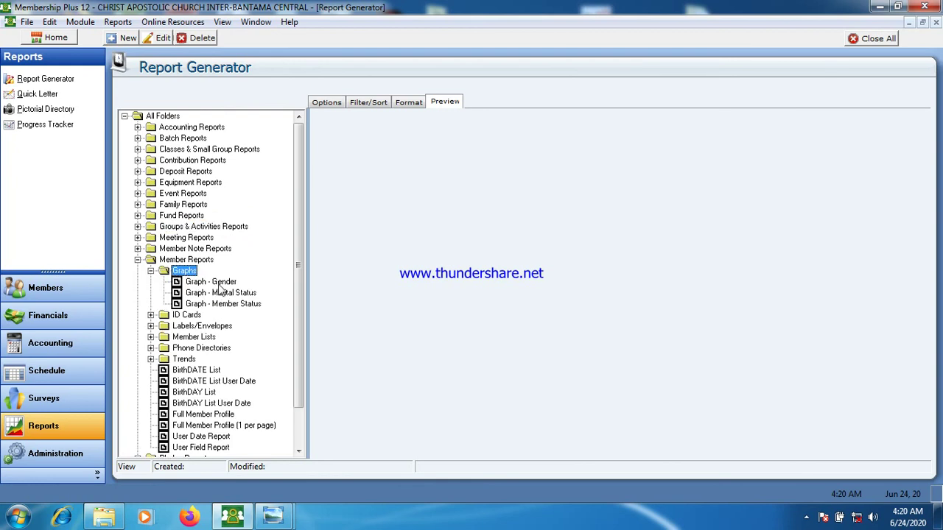
{"action": "left_click", "coordinate": [223, 284]}
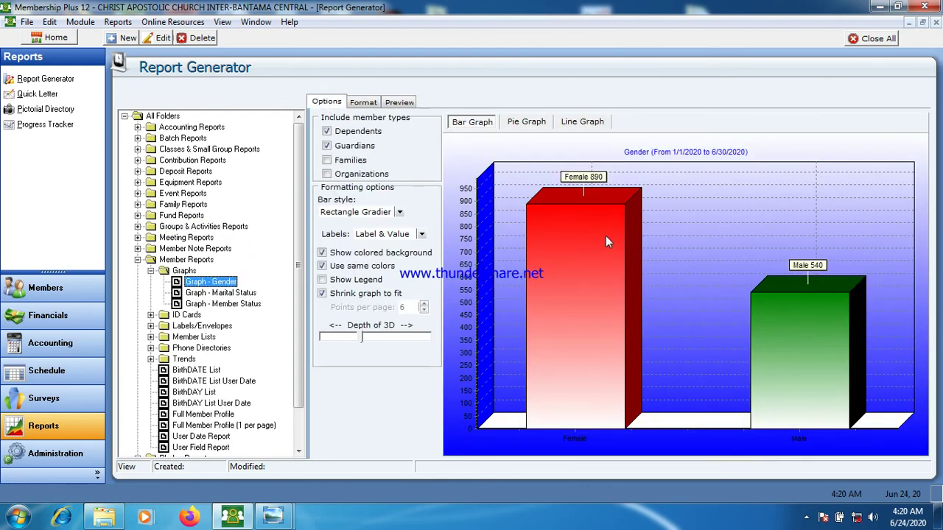
Step: Show the legend on the Gender graph and set its bar labels to Label & Percent
{"action": "left_click", "coordinate": [342, 280]}
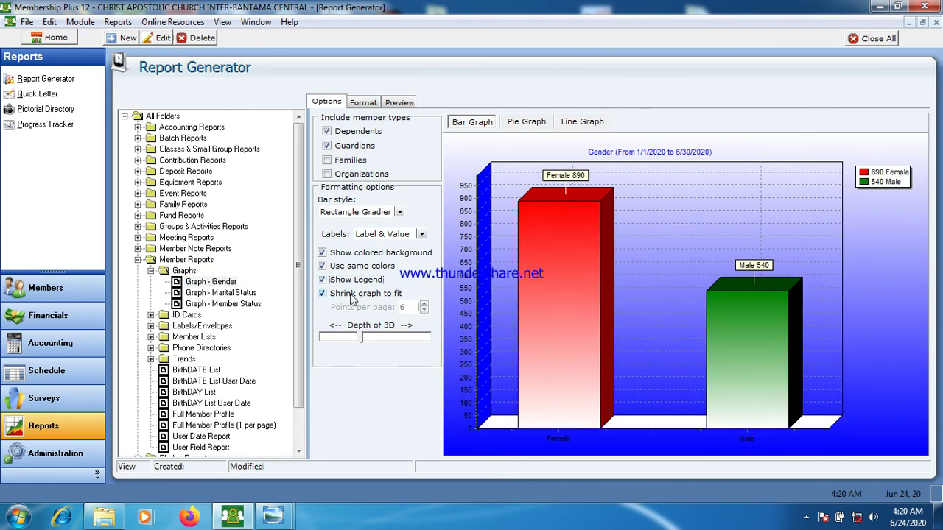
{"action": "left_click", "coordinate": [390, 233]}
{"action": "left_click", "coordinate": [389, 292]}
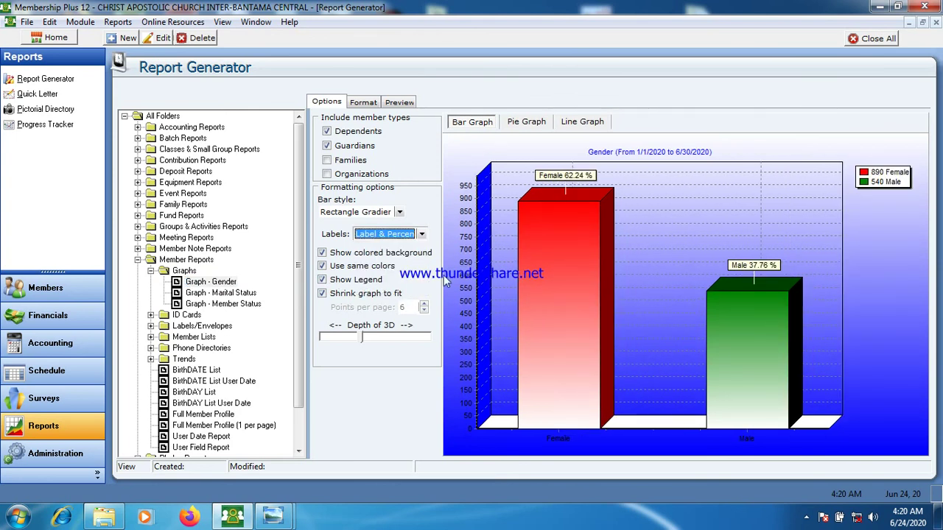
Step: Display the Marital Status bar graph and narrow the folder tree to give the chart more room
{"action": "left_click", "coordinate": [233, 294]}
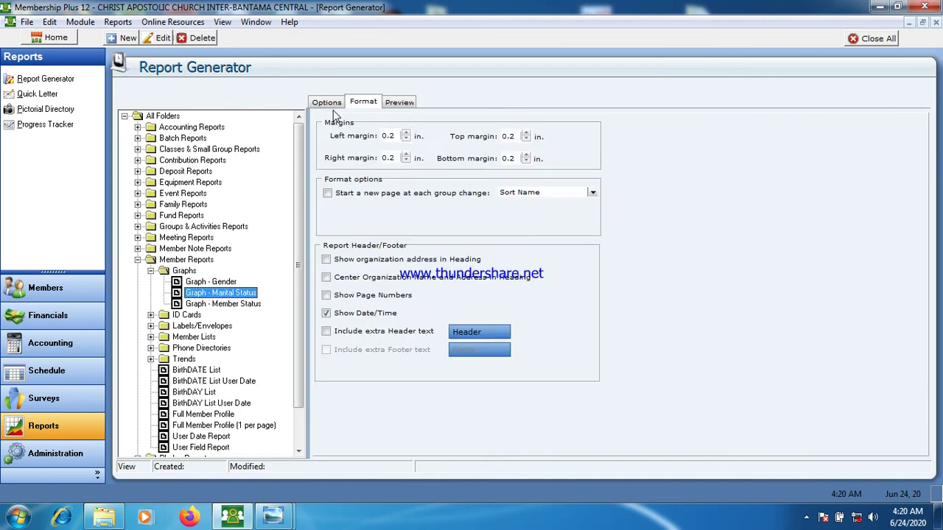
{"action": "left_click", "coordinate": [331, 106]}
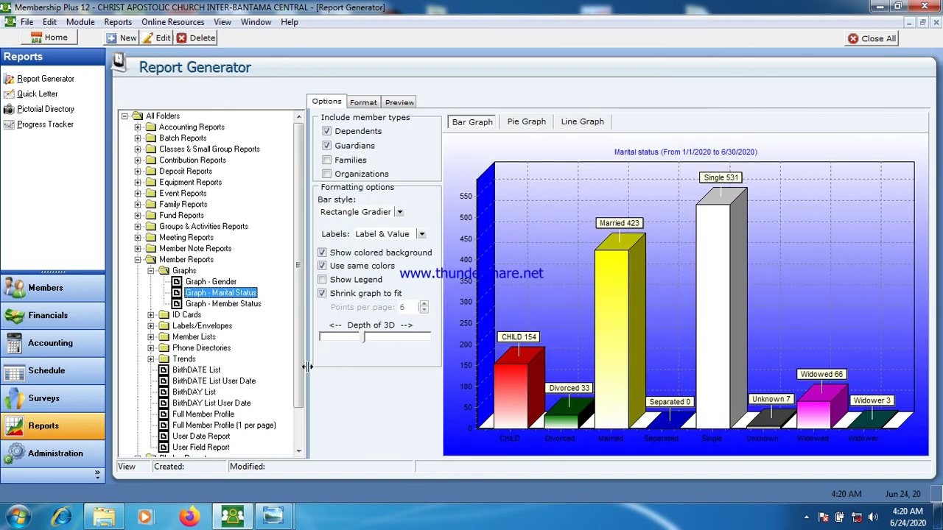
{"action": "left_click_drag", "start_coordinate": [308, 366], "coordinate": [276, 365]}
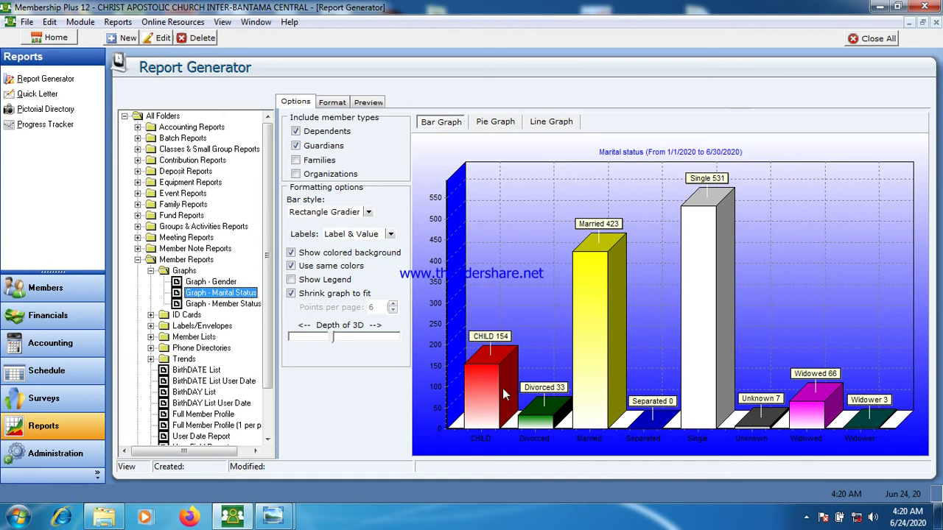
Step: View the Member Status bar graph, and collapse the Member Reports folder
{"action": "left_click", "coordinate": [243, 304]}
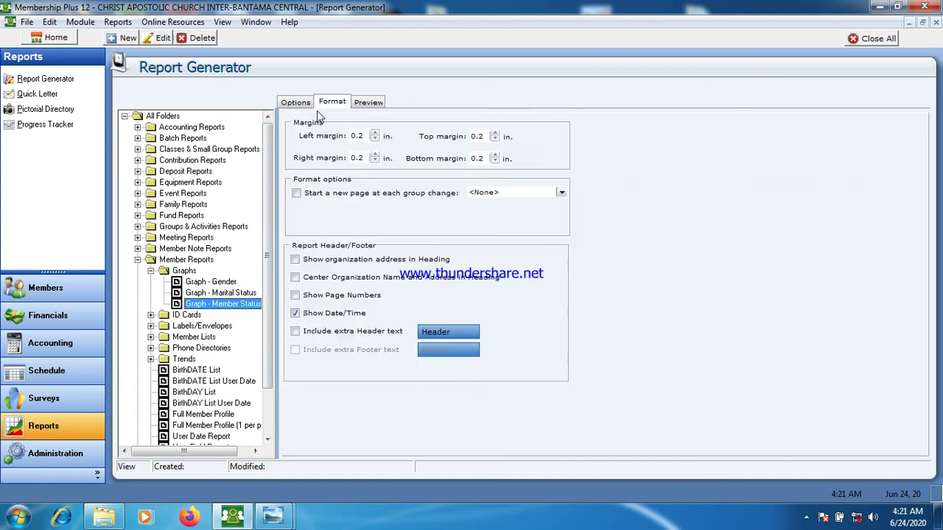
{"action": "left_click", "coordinate": [328, 103]}
{"action": "left_click", "coordinate": [308, 103]}
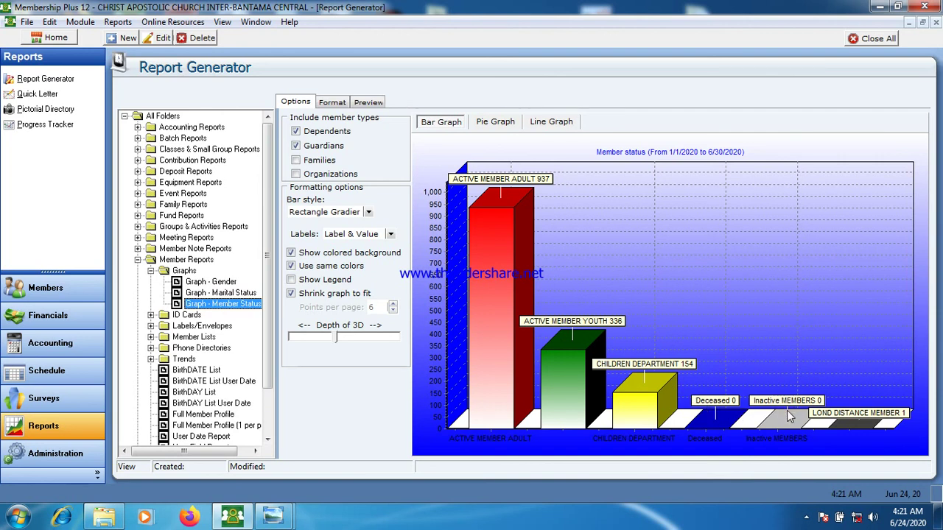
{"action": "left_click", "coordinate": [138, 260]}
Step: Open the Group Count graph under Groups & Activities Reports and enlarge the chart area by narrowing the folder tree
{"action": "left_click", "coordinate": [137, 226]}
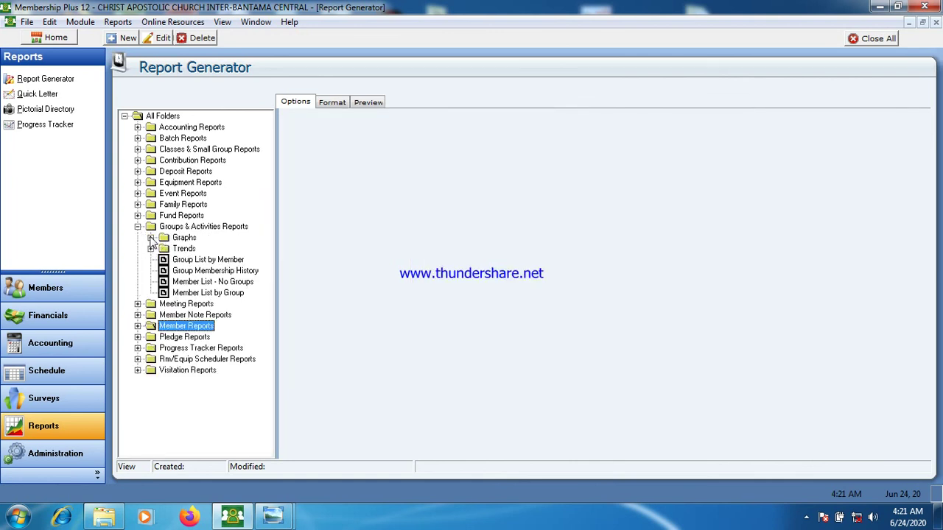
{"action": "left_click", "coordinate": [150, 237]}
{"action": "left_click", "coordinate": [188, 250]}
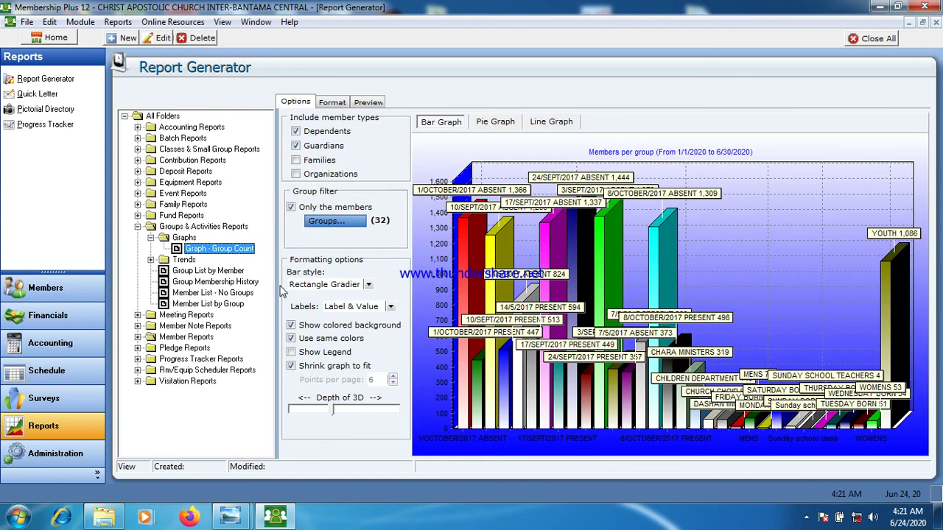
{"action": "left_click_drag", "start_coordinate": [278, 287], "coordinate": [208, 289]}
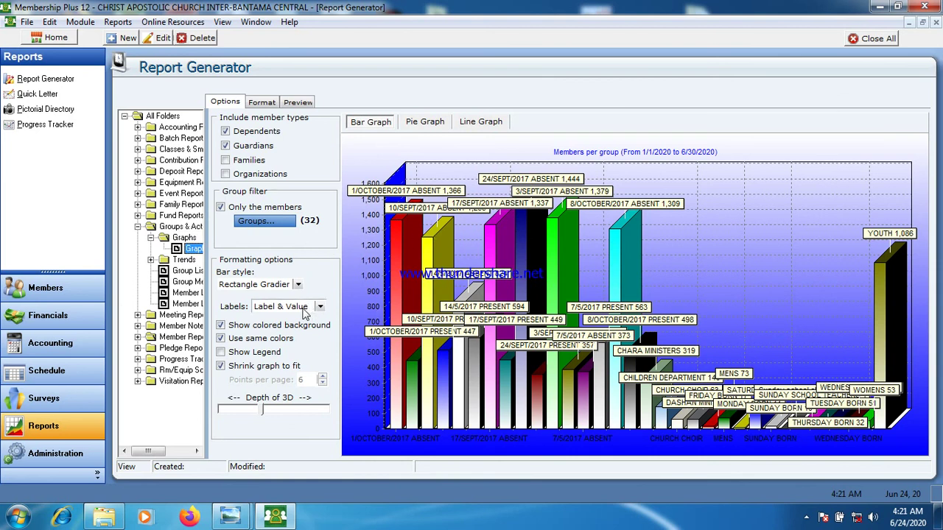
Step: Turn on the legend for the Group Count graph and change its labels to Label & Percent
{"action": "left_click", "coordinate": [269, 357]}
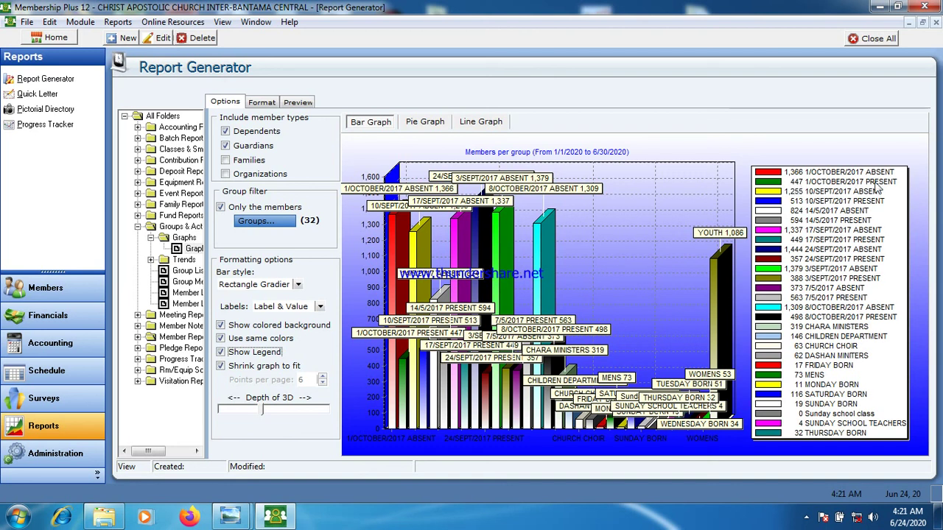
{"action": "left_click", "coordinate": [297, 308]}
{"action": "left_click", "coordinate": [295, 361]}
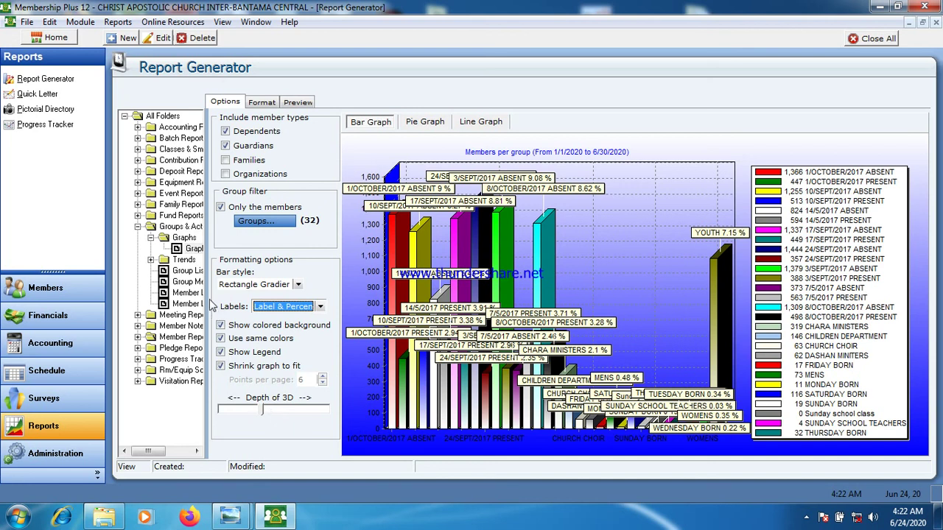
Step: Widen the folder tree, open the Group Membership trends report, and collapse the Groups & Activities Reports folder
{"action": "left_click_drag", "start_coordinate": [207, 295], "coordinate": [273, 296]}
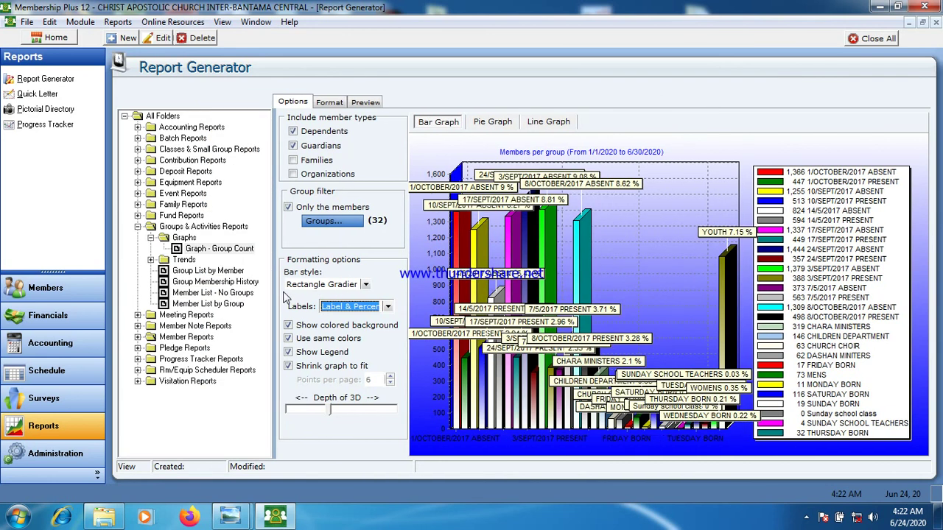
{"action": "left_click", "coordinate": [151, 260]}
{"action": "left_click", "coordinate": [194, 271]}
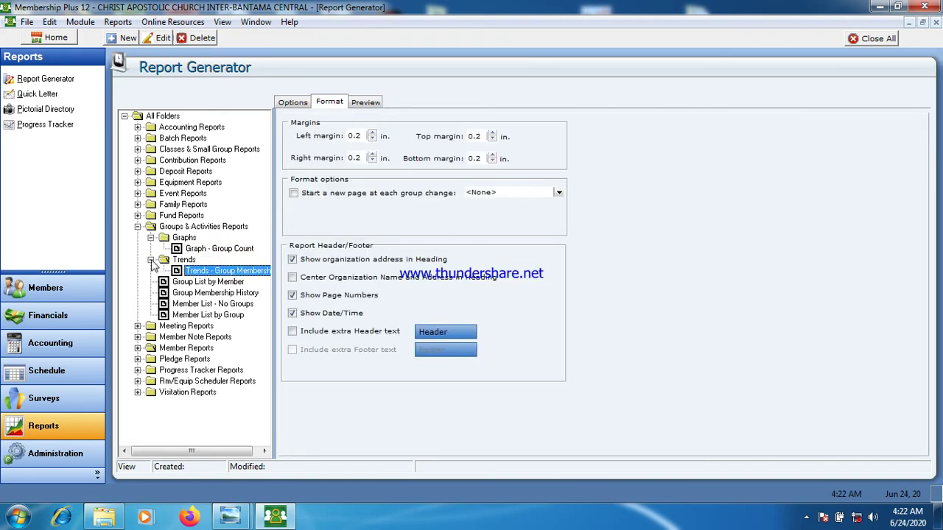
{"action": "left_click", "coordinate": [151, 260]}
{"action": "left_click", "coordinate": [138, 226]}
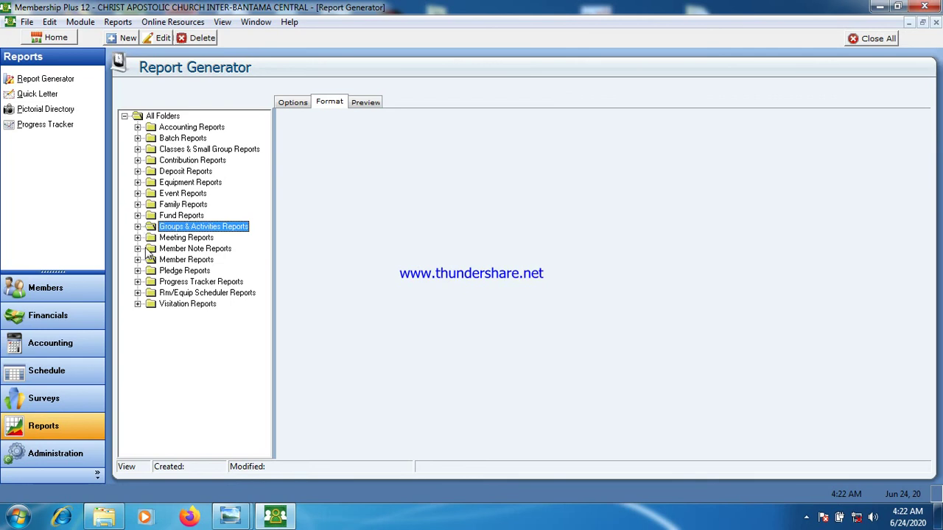
Step: Expand the Member Reports folder to see its subfolders and reports
{"action": "left_click", "coordinate": [138, 260]}
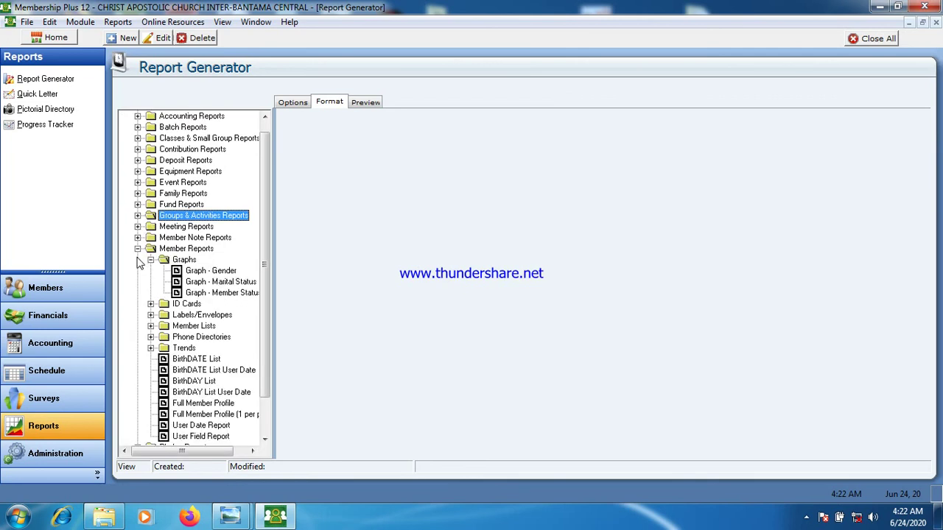